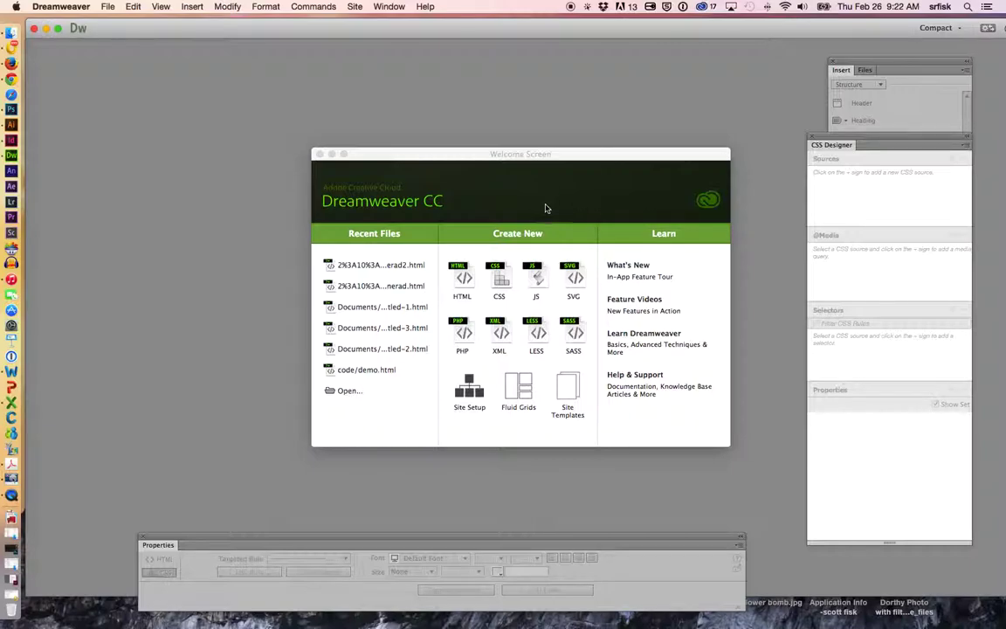
- Start a new site from Manage Sites and enter the owner's website name as the Site Name
left_click(360, 7)
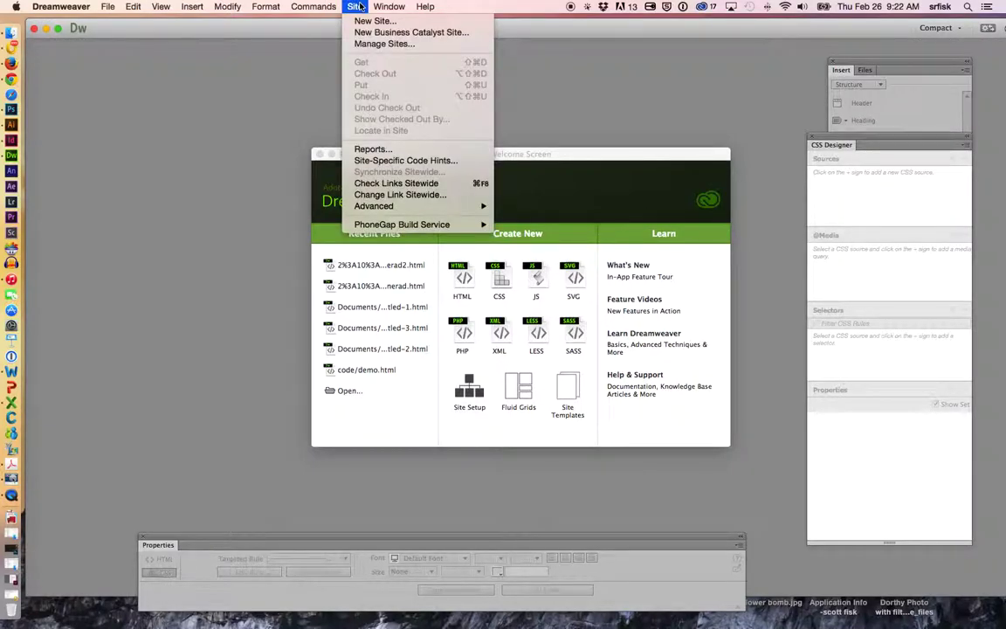
left_click(384, 44)
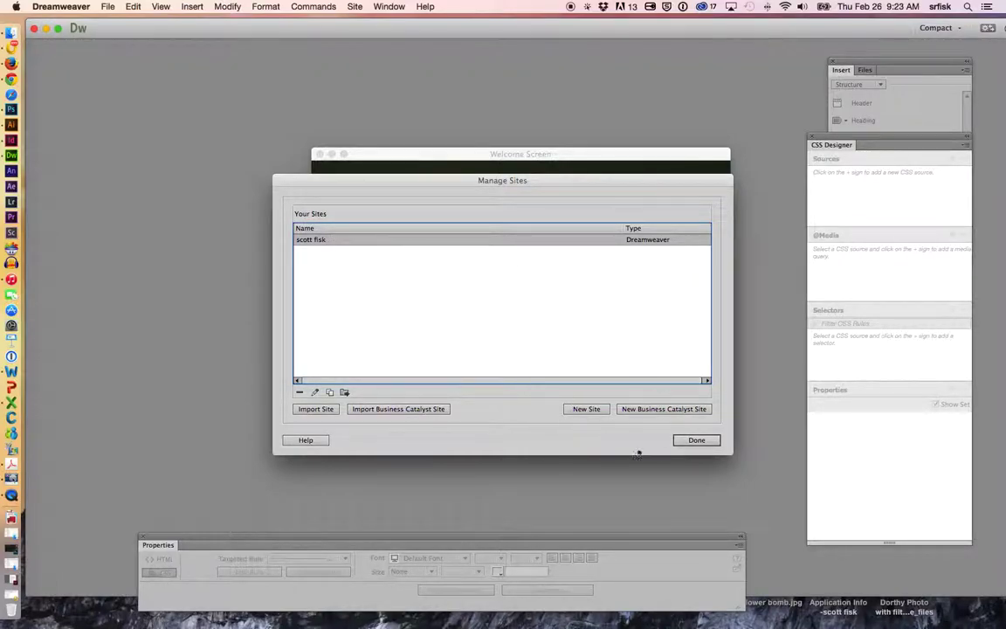
left_click(583, 408)
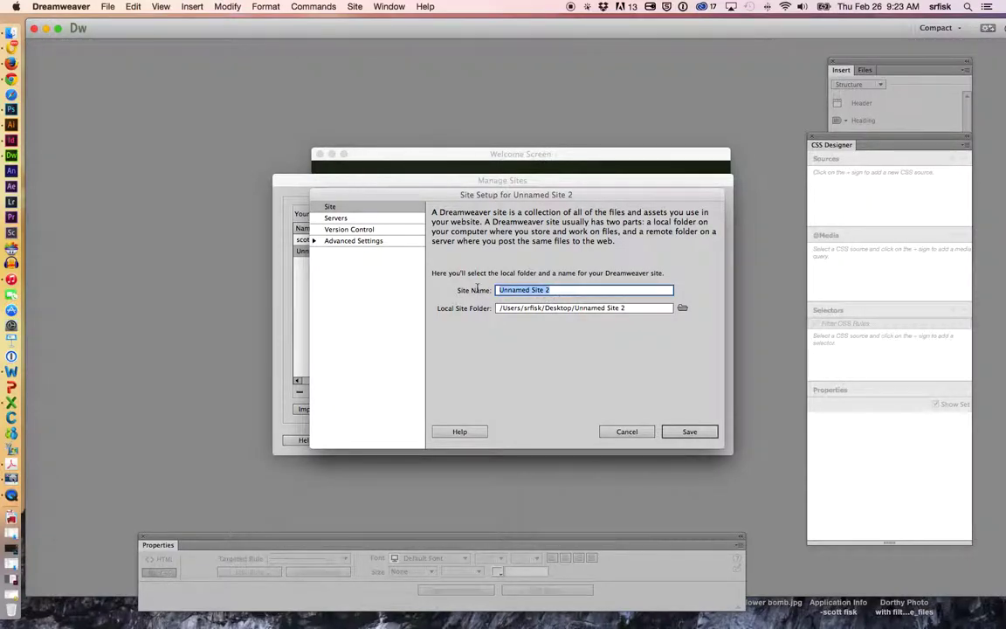
type("S")
type("Scot")
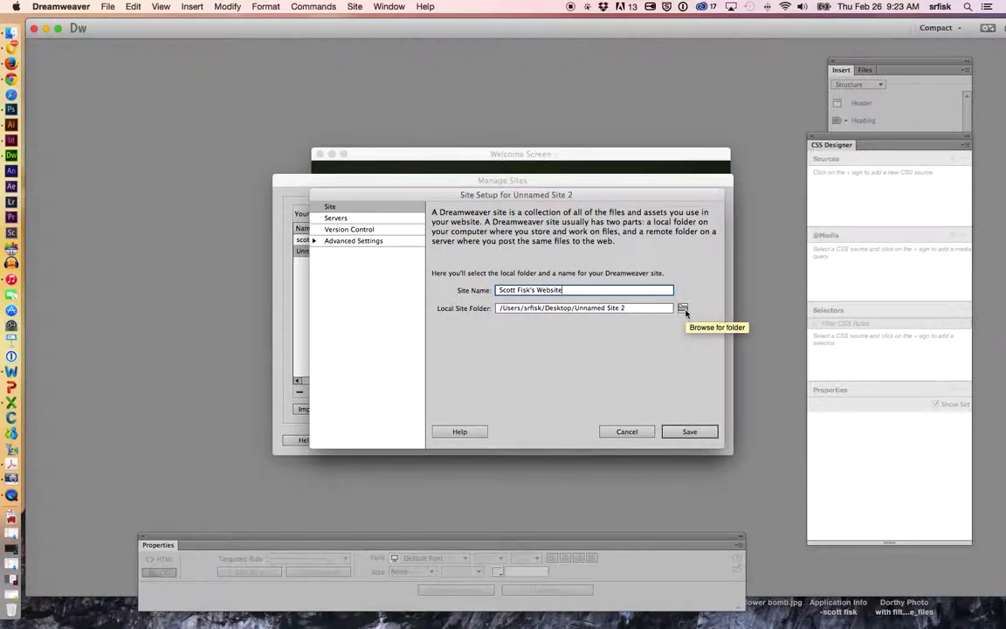
- Set the local site folder to Desktop/websites and save, accepting the shared-root-folder warning
left_click(682, 309)
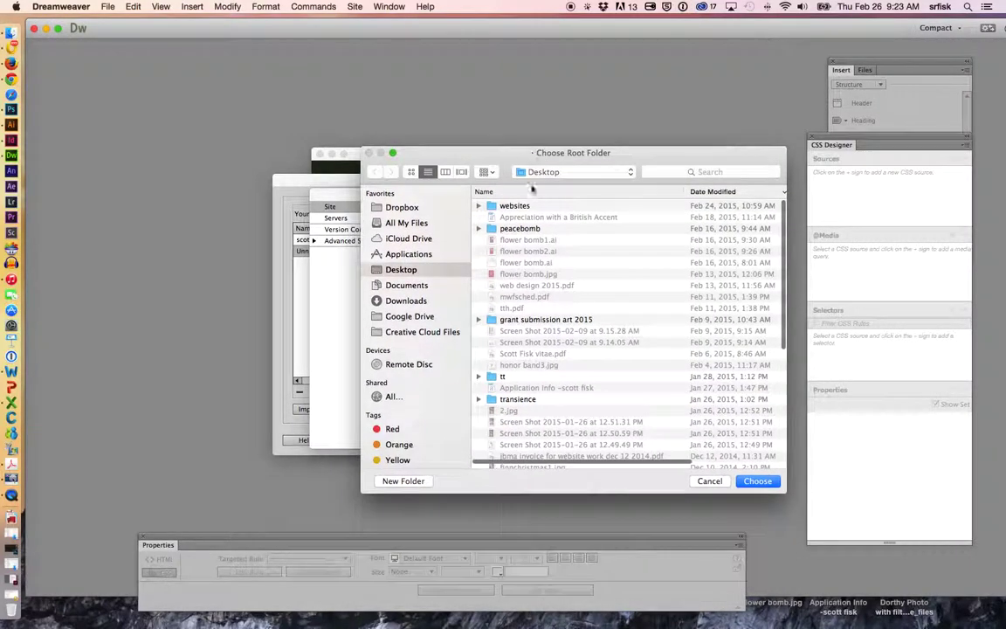
left_click(491, 207)
left_click(478, 206)
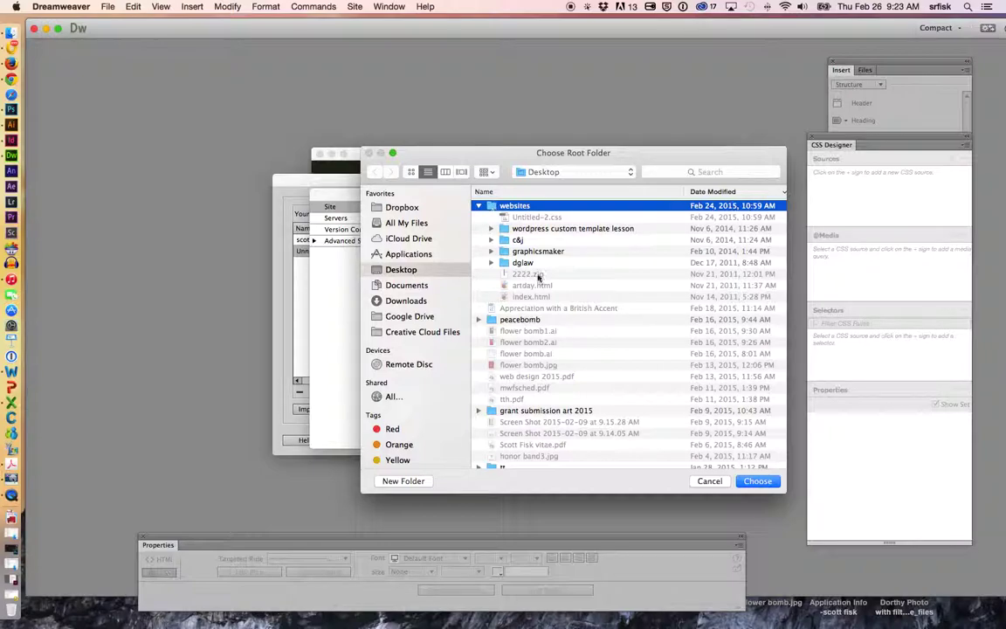
left_click(758, 482)
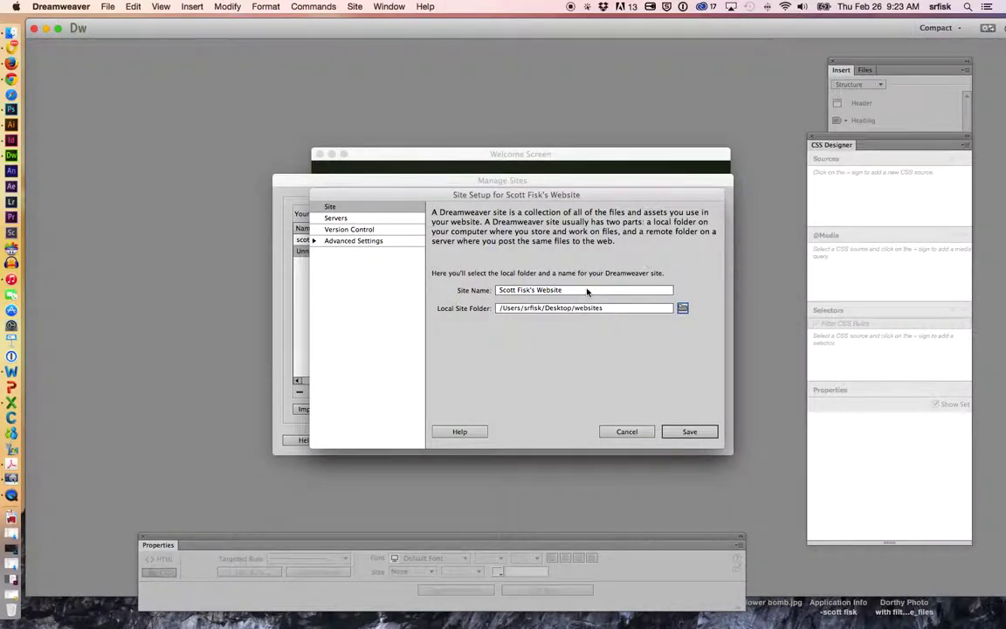
left_click(694, 433)
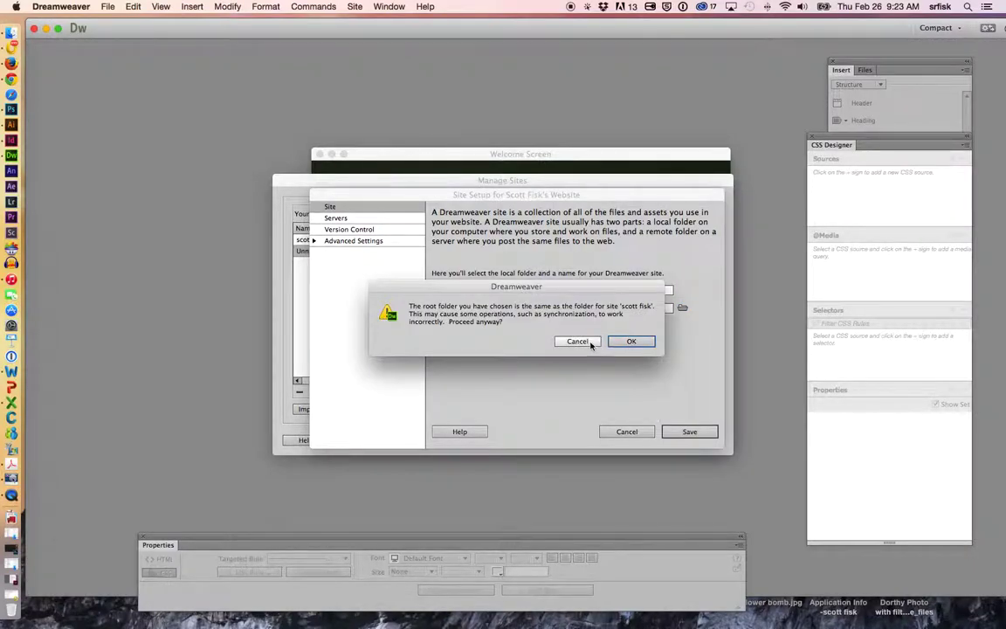
left_click(621, 342)
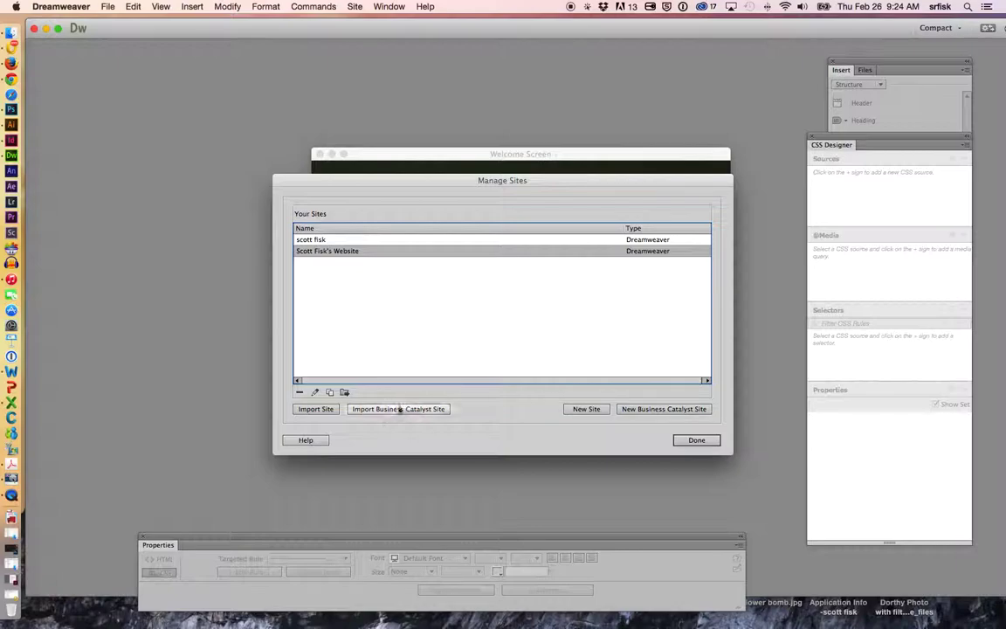
- Edit the new site and add a new server under its Servers category
double_click(334, 252)
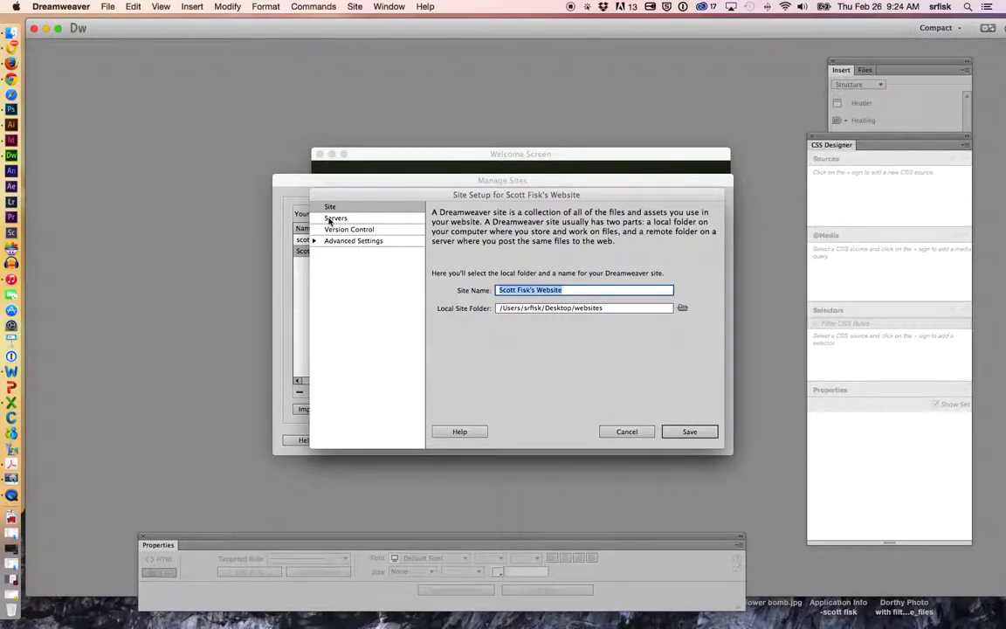
left_click(332, 218)
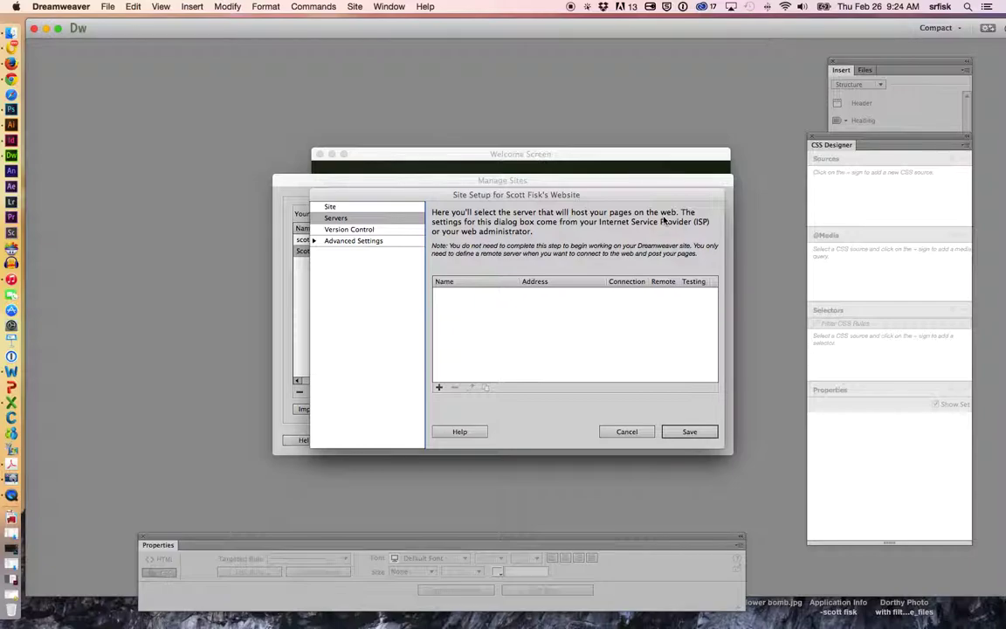
left_click(439, 386)
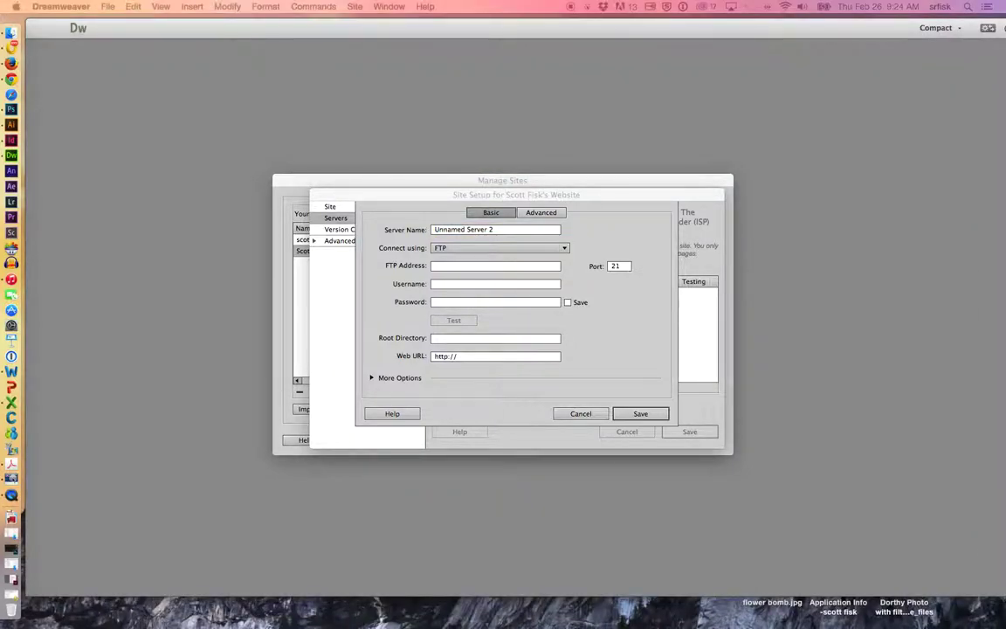
- Replace the default server name with the owner's website name and paste in the host's FTP address
left_click(507, 229)
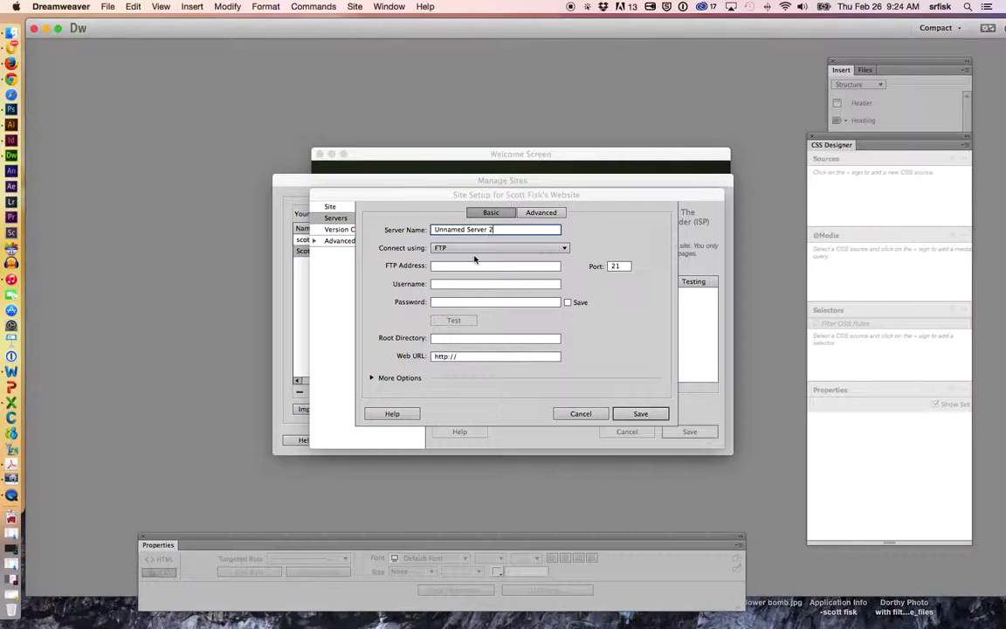
left_click(447, 265)
type("s62691.gridserver.com")
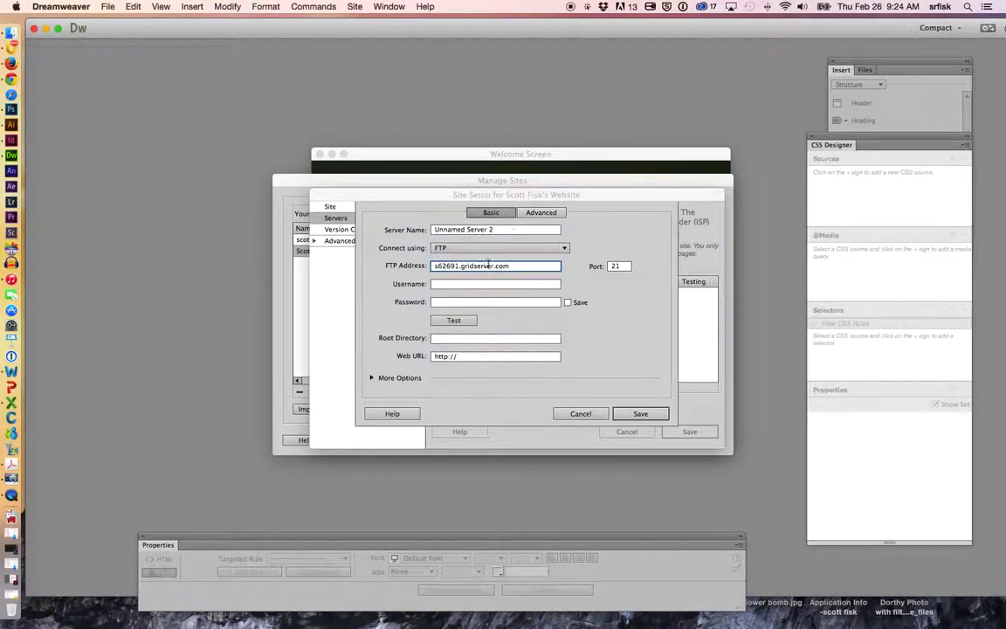
left_click_drag(508, 228, 410, 233)
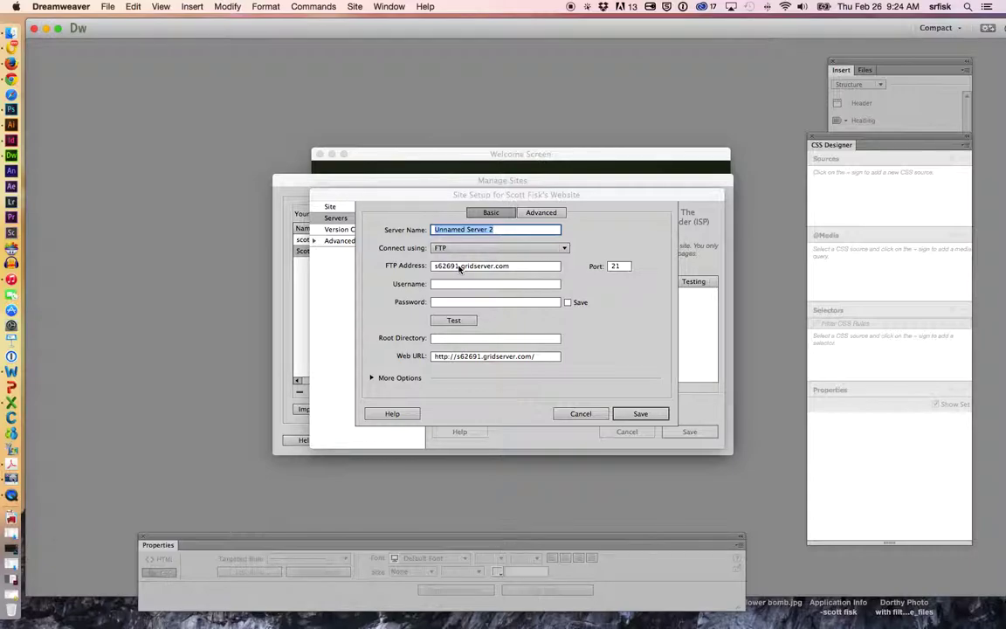
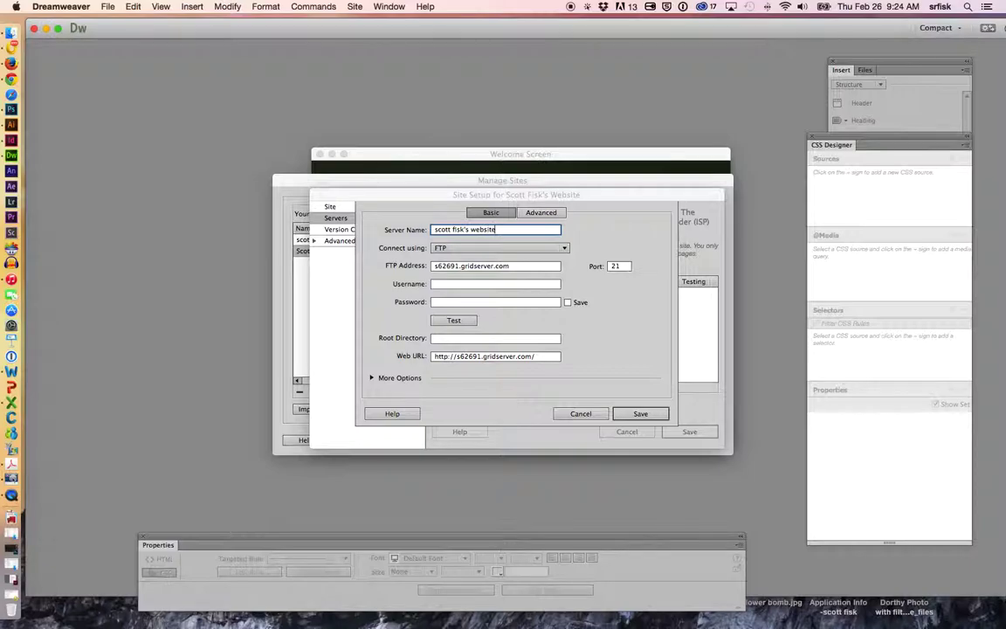
left_click(508, 266)
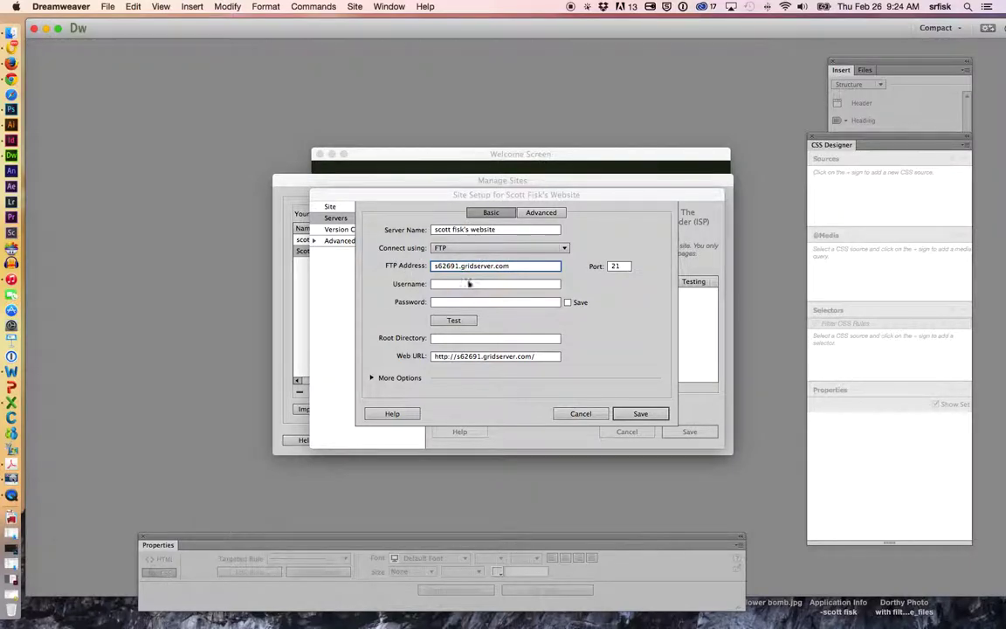
triple_click(521, 265)
- Enter the FTP username and account password, then test the connection successfully
left_click(448, 284)
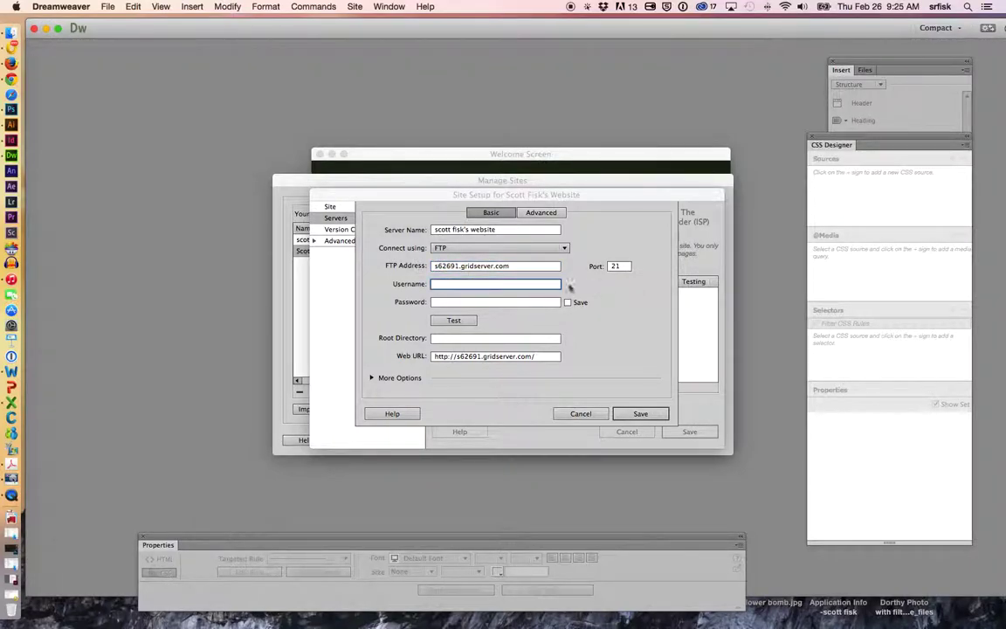
type("graphicsmaker.com")
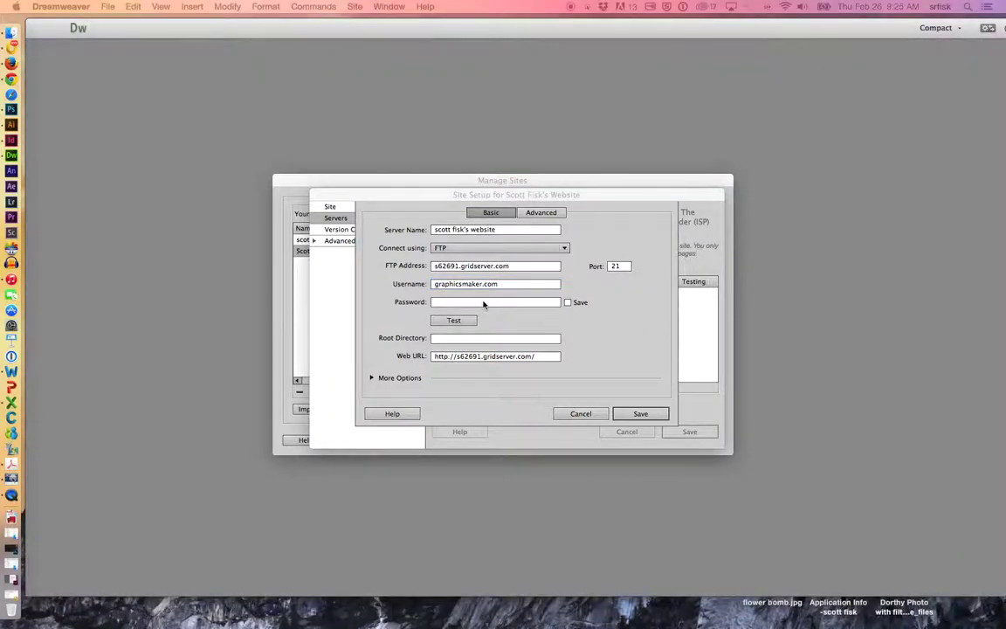
left_click(479, 302)
key("super+v")
left_click(454, 321)
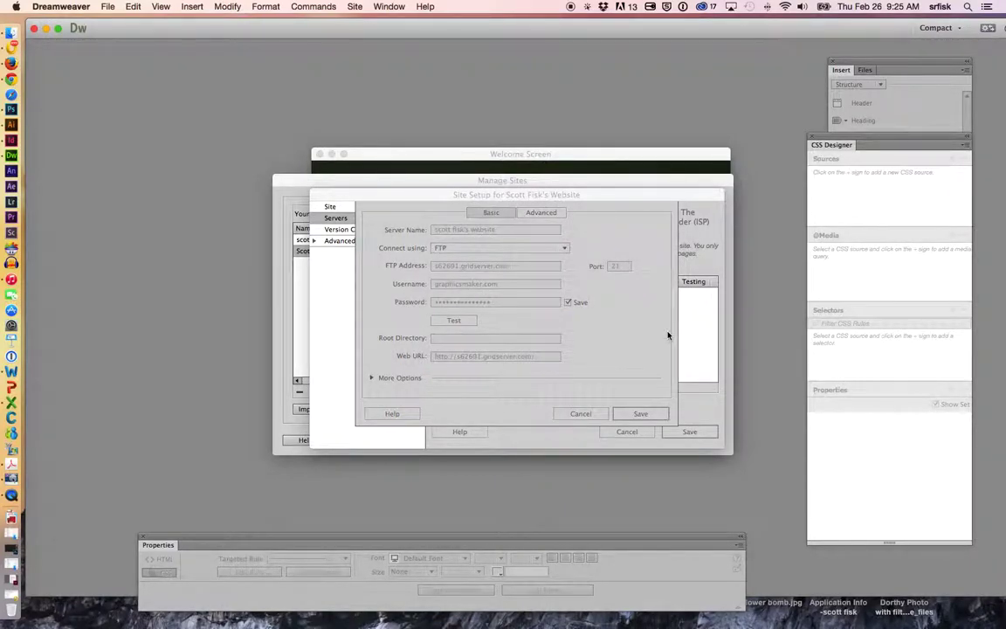
key("Return")
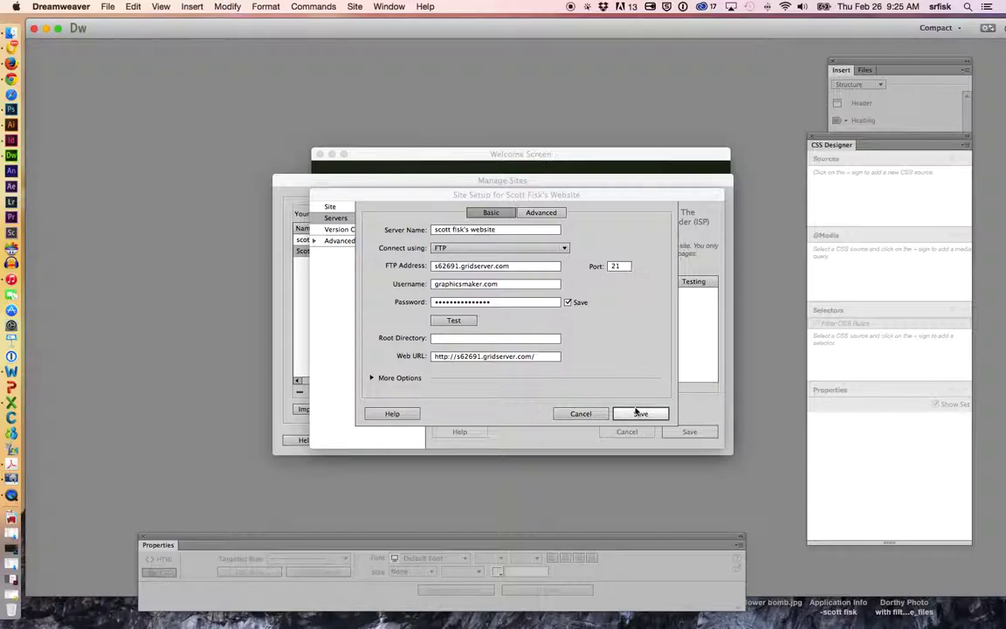
left_click(534, 212)
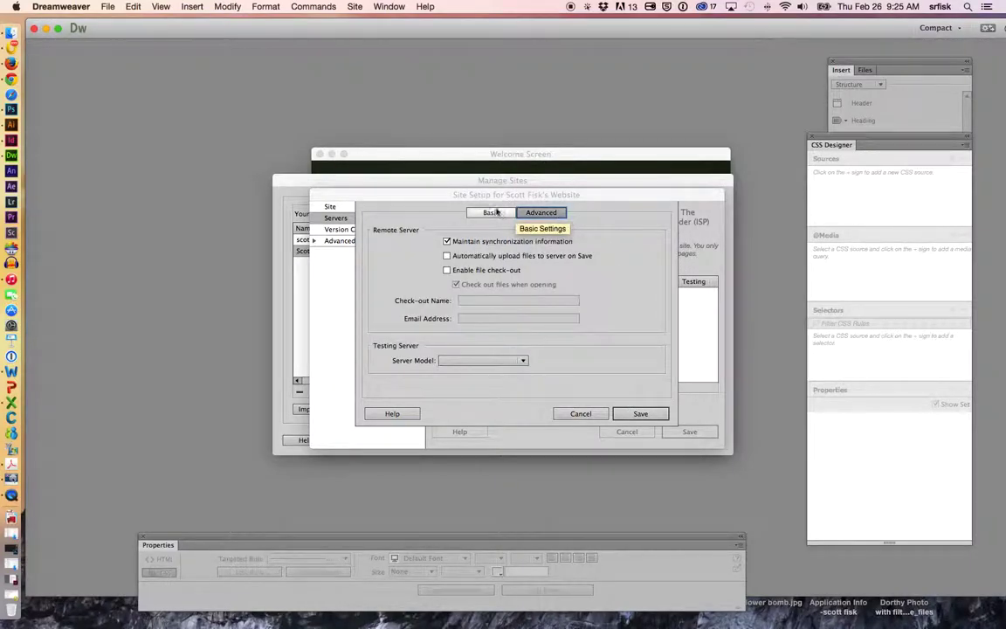
- Leave Use Passive FTP enabled under More Options and save the server and site settings
left_click(506, 212)
left_click(372, 377)
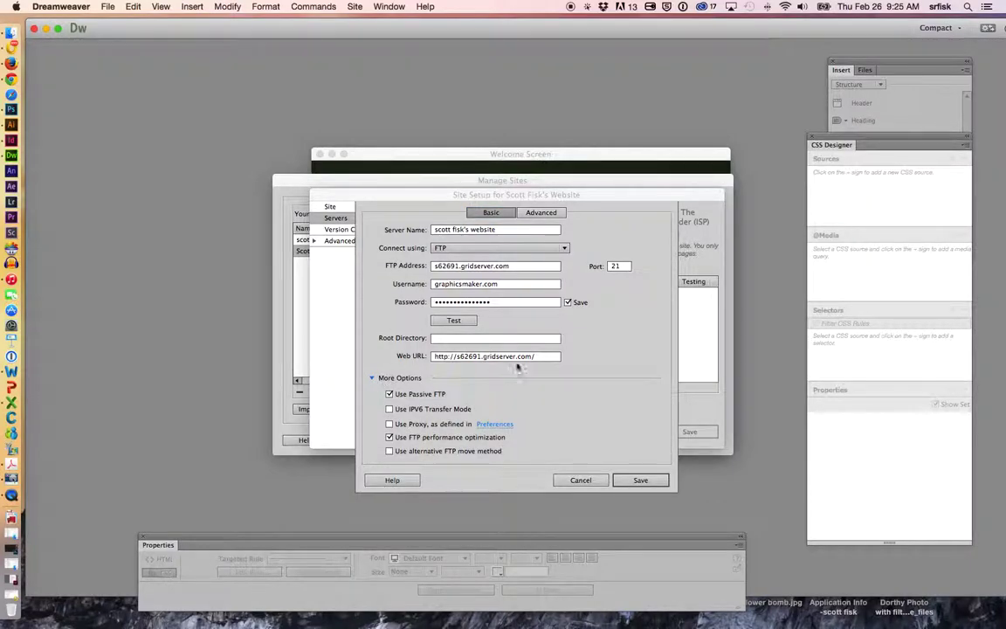
left_click(389, 394)
left_click(389, 395)
left_click(390, 394)
left_click(389, 396)
left_click(640, 479)
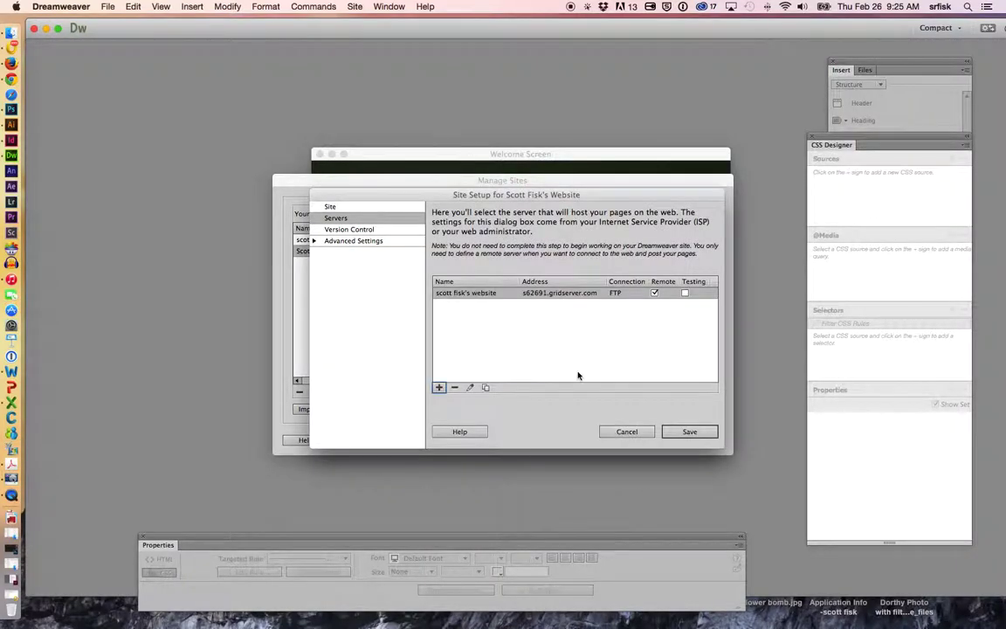
left_click(689, 431)
- Accept the root-folder and cache-rebuild alerts, then close Manage Sites after the cache updates
left_click(632, 341)
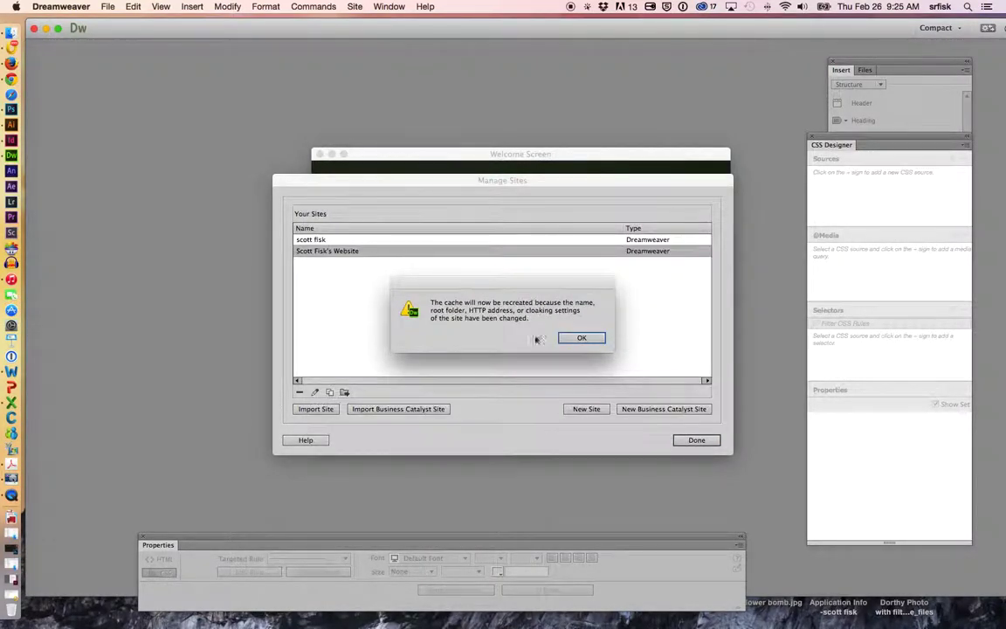
left_click(595, 339)
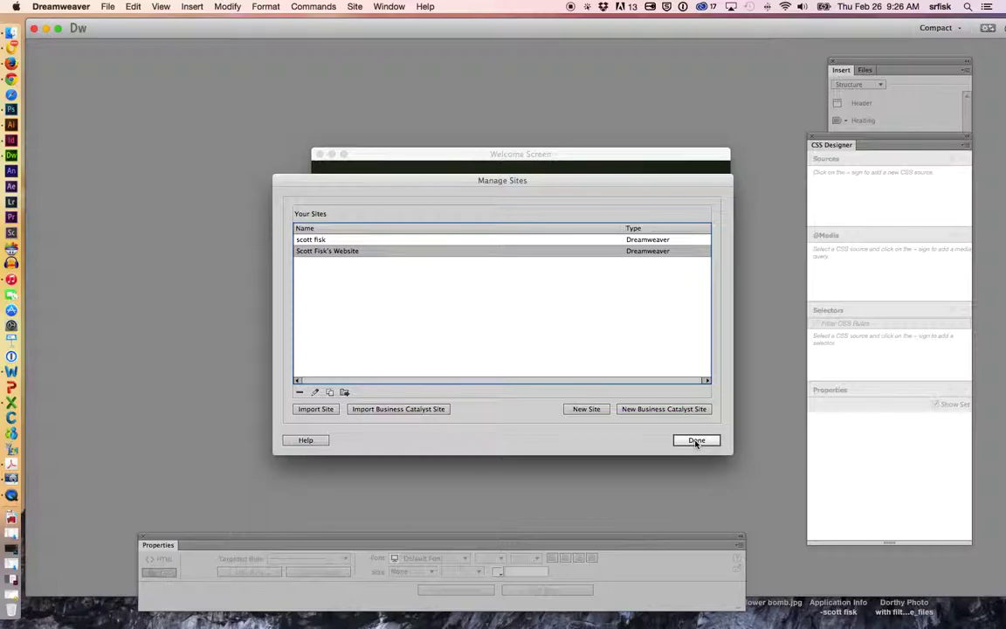
left_click(696, 440)
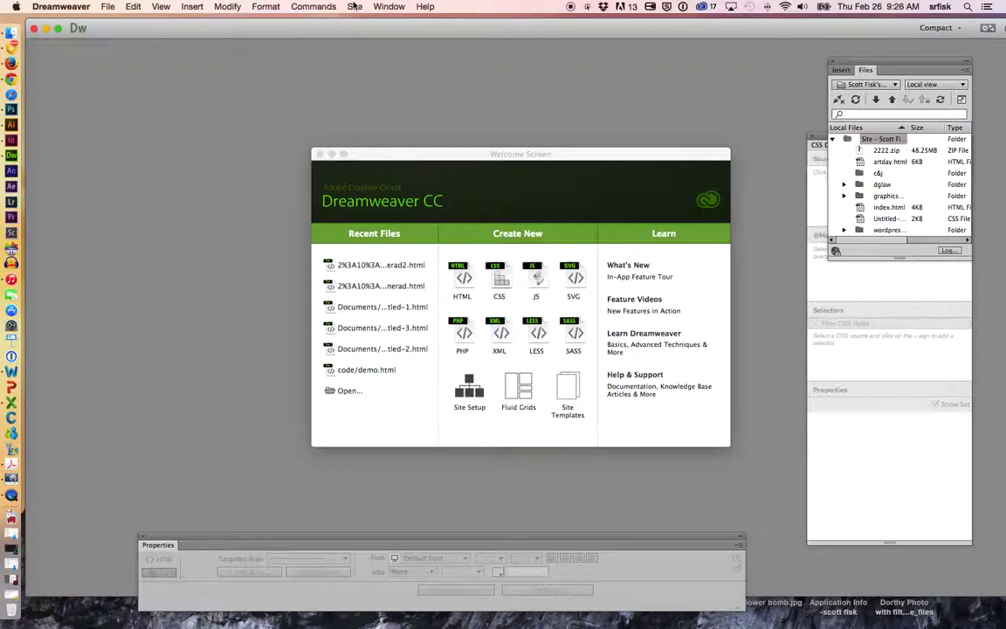
left_click(354, 7)
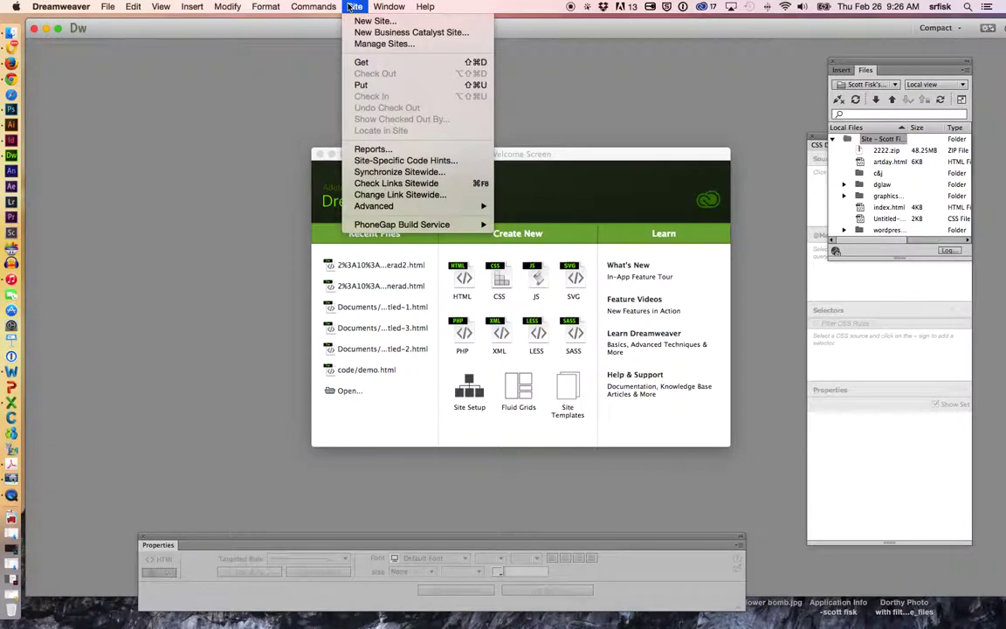
left_click(385, 45)
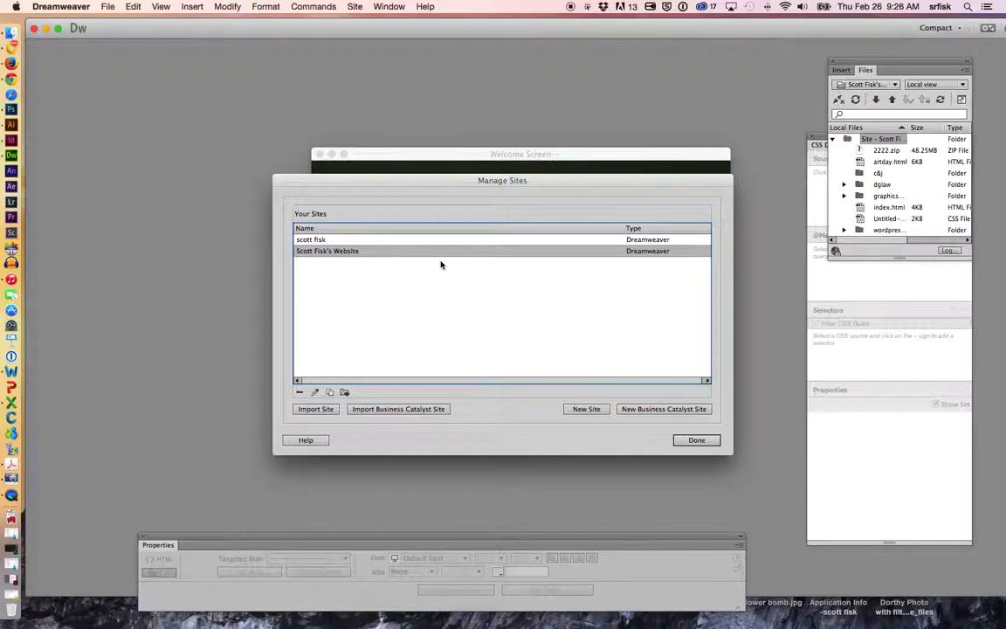
double_click(327, 251)
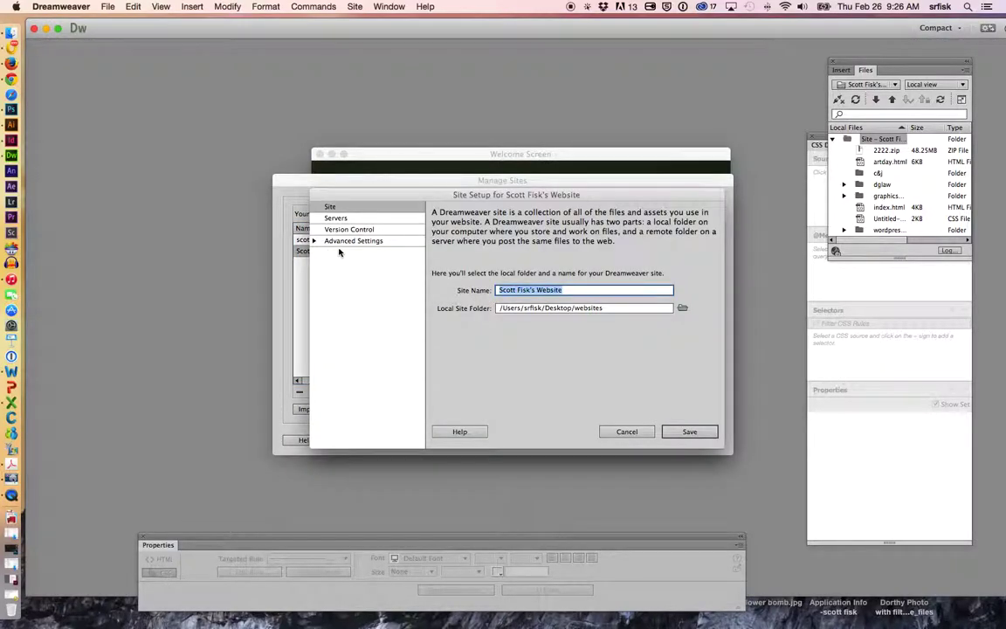
left_click(336, 217)
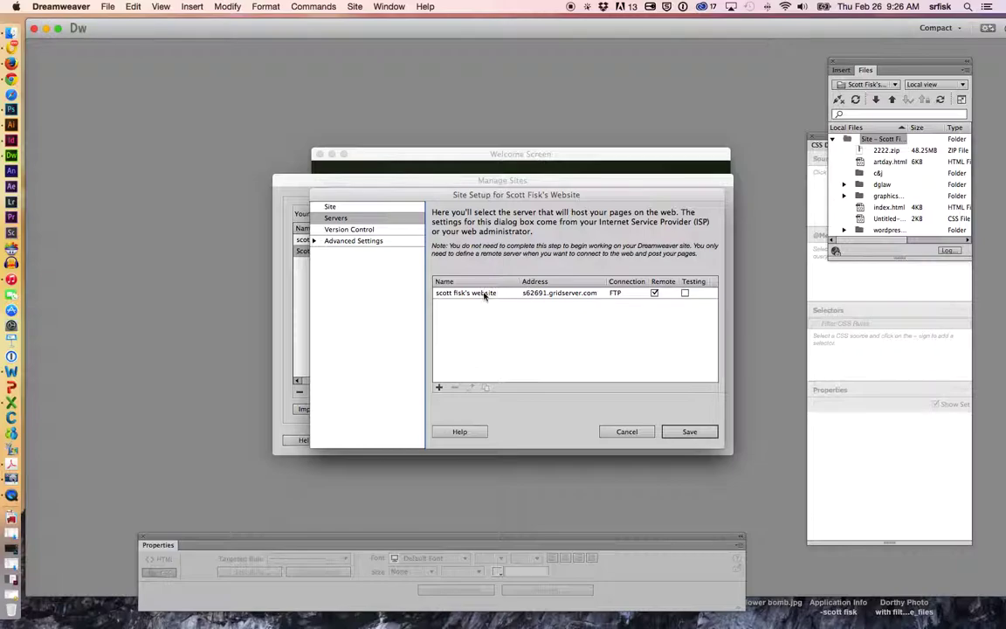
left_click(483, 293)
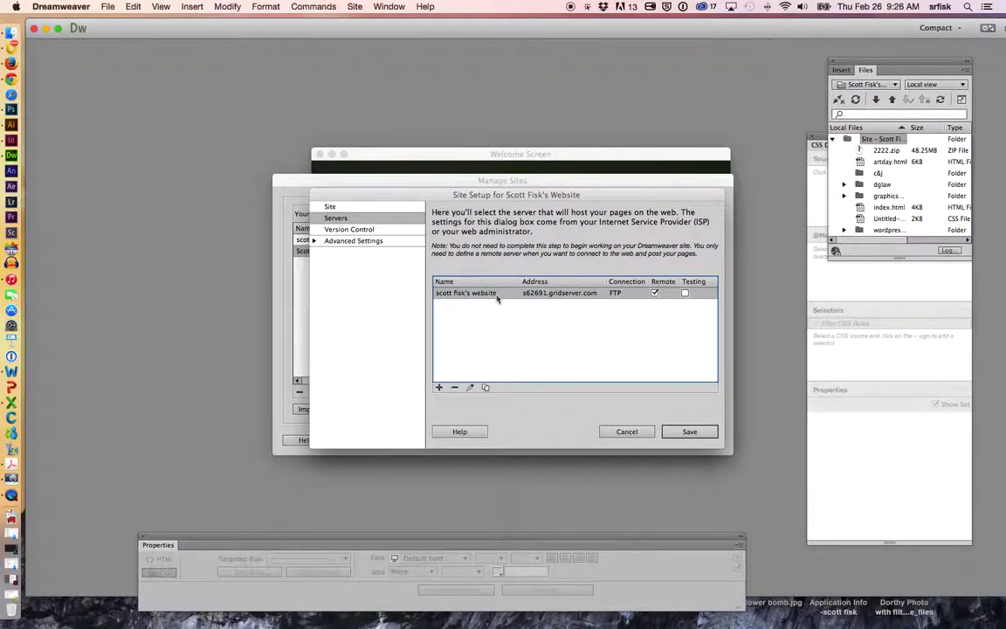
double_click(496, 295)
left_click(581, 415)
left_click(687, 433)
left_click(636, 341)
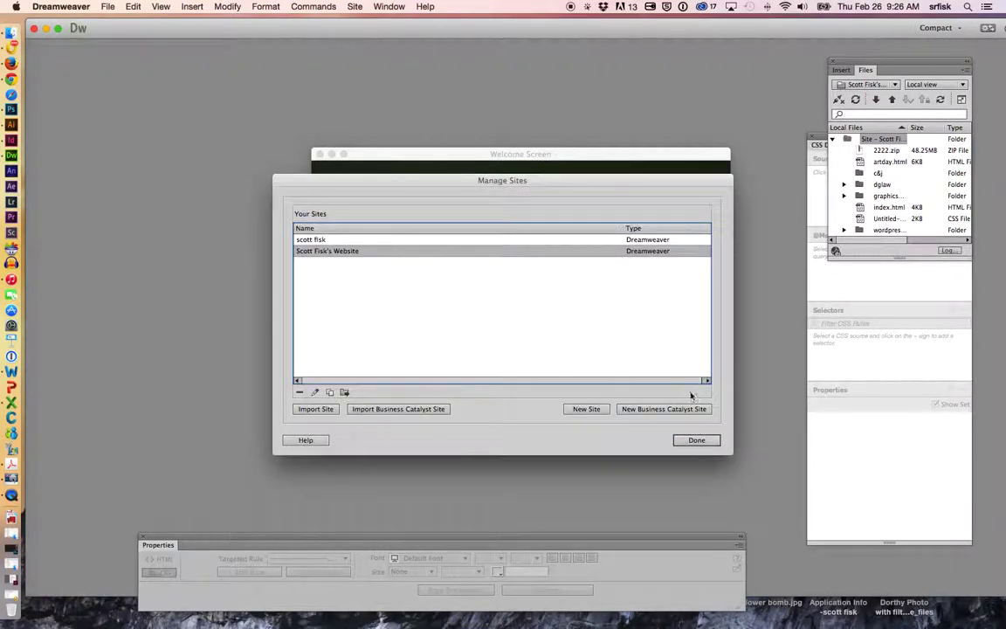
left_click(697, 444)
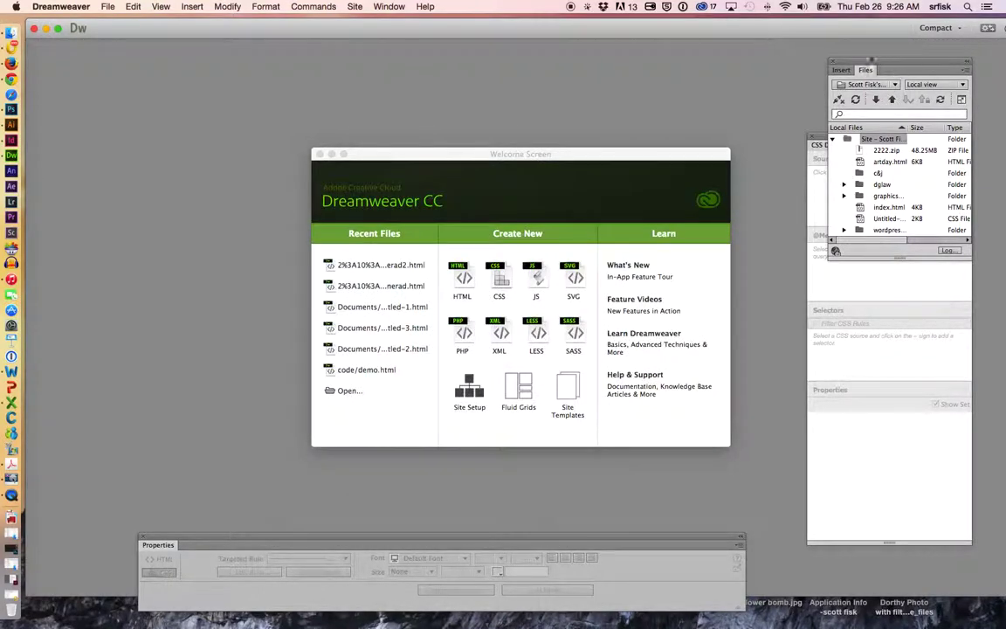
- Hide and re-show the Files panel from the Window menu
left_click(384, 7)
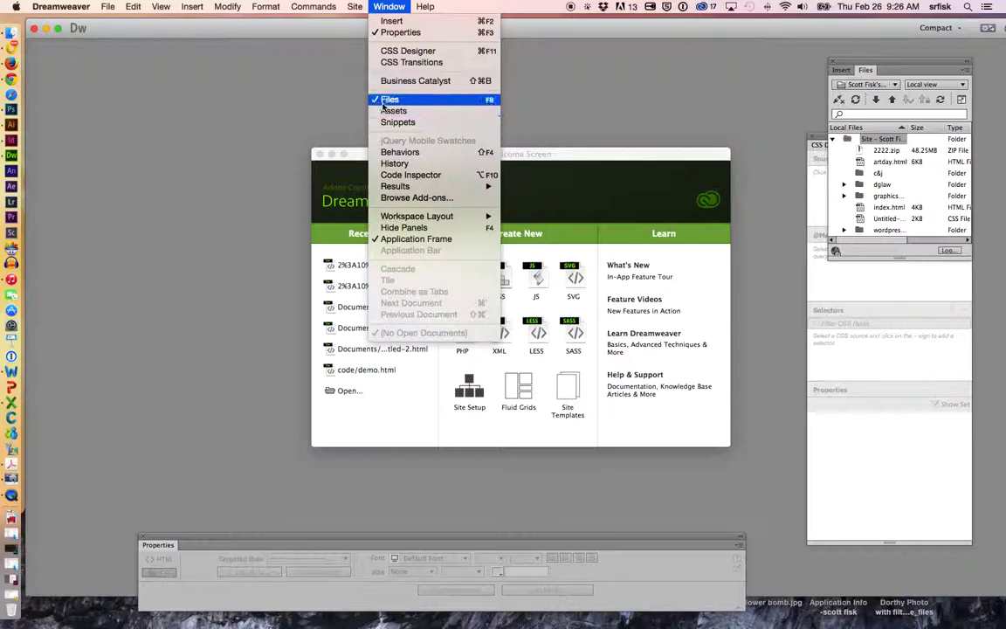
left_click(389, 97)
left_click(402, 6)
left_click(390, 96)
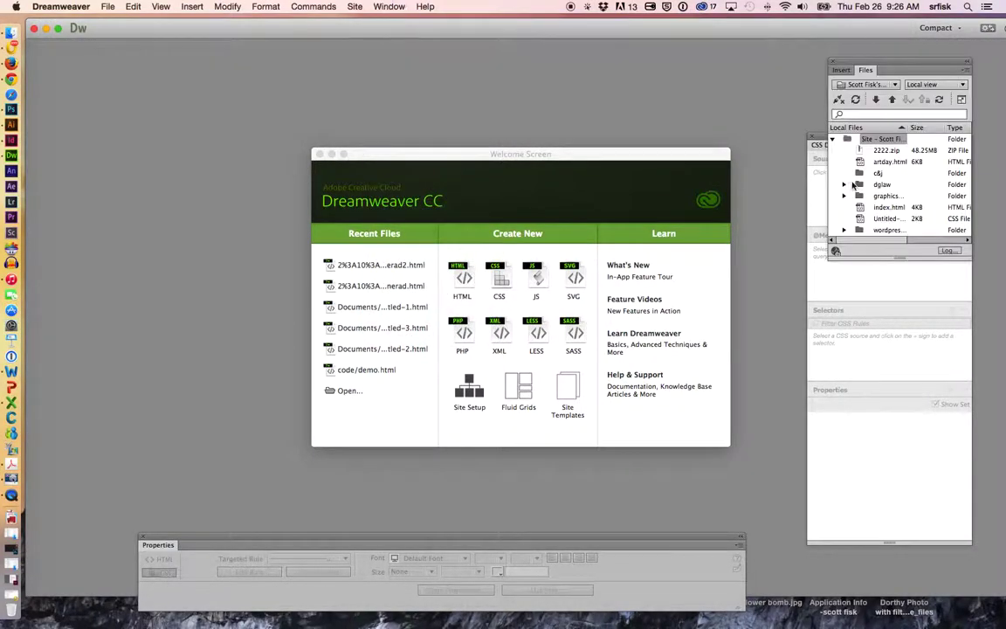
- Undock the Files panel, enlarge it, move it right, and expand it to full view
left_click_drag(816, 63, 179, 48)
left_click_drag(311, 235, 779, 464)
left_click_drag(516, 46, 641, 46)
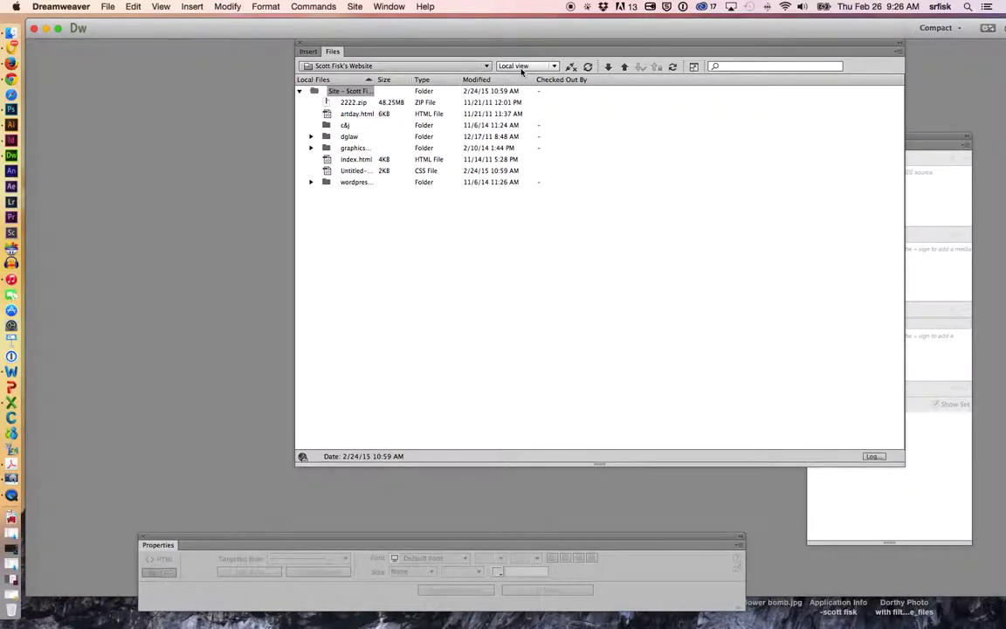
left_click(693, 68)
- Reposition the expanded Files window up and to the left
left_click_drag(458, 164, 473, 114)
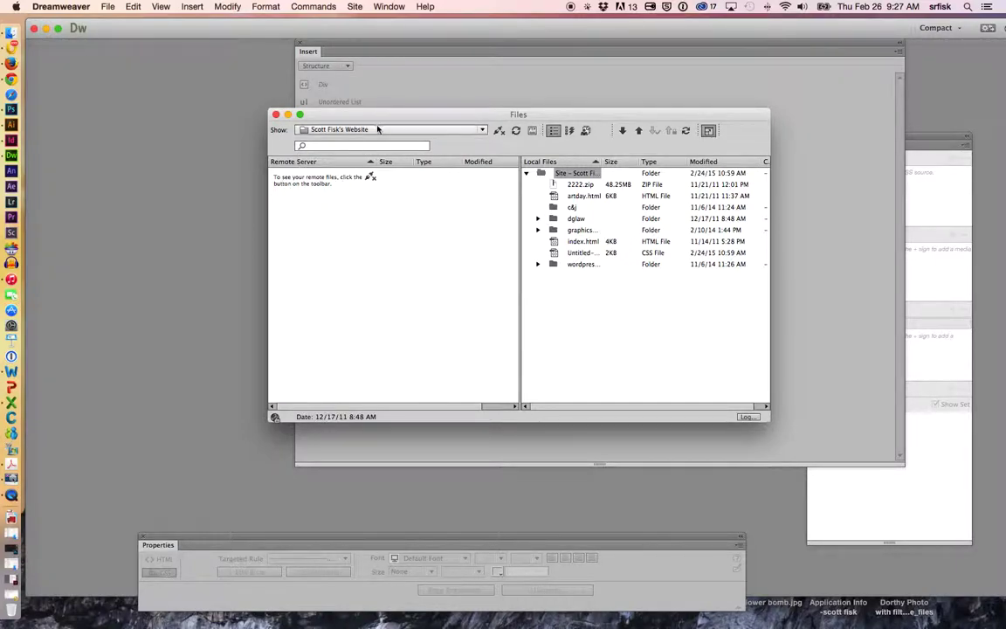
left_click_drag(377, 117, 334, 92)
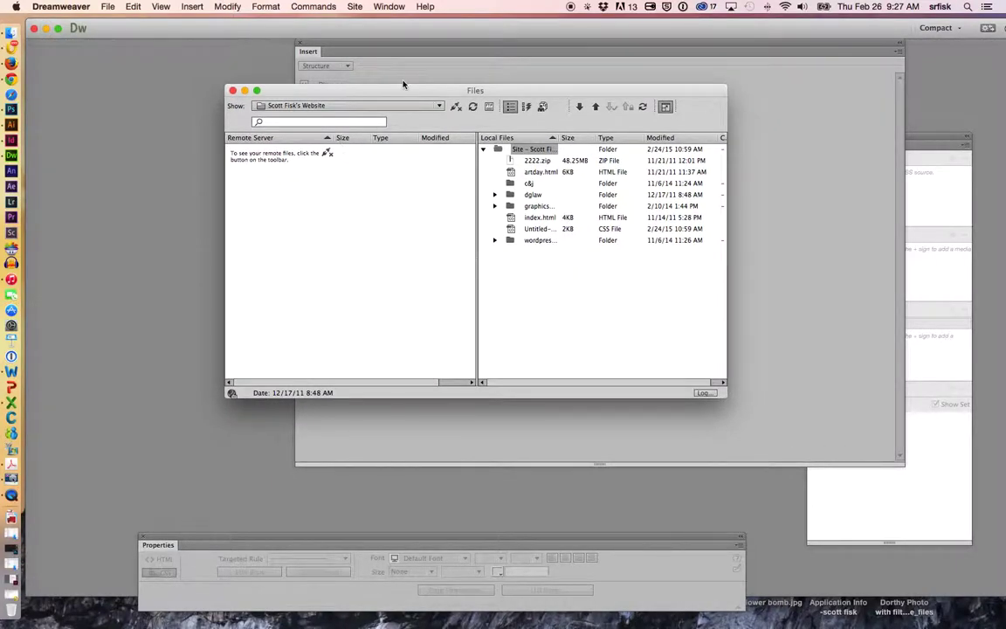
left_click_drag(404, 84, 381, 76)
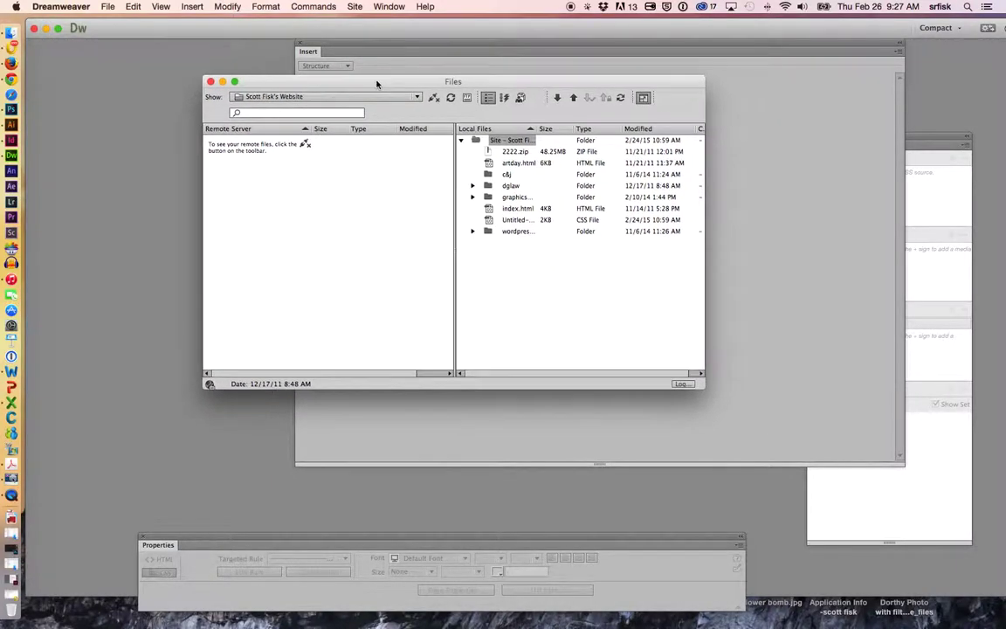
- Connect to the FTP server, then enlarge the Files window and widen the local file name column
left_click(434, 101)
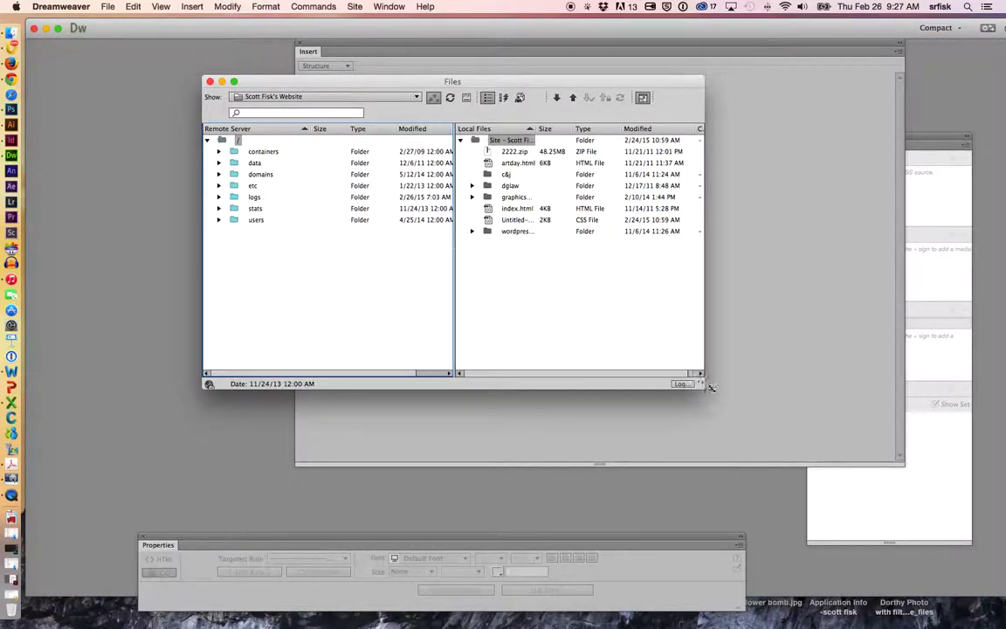
left_click_drag(704, 384, 880, 479)
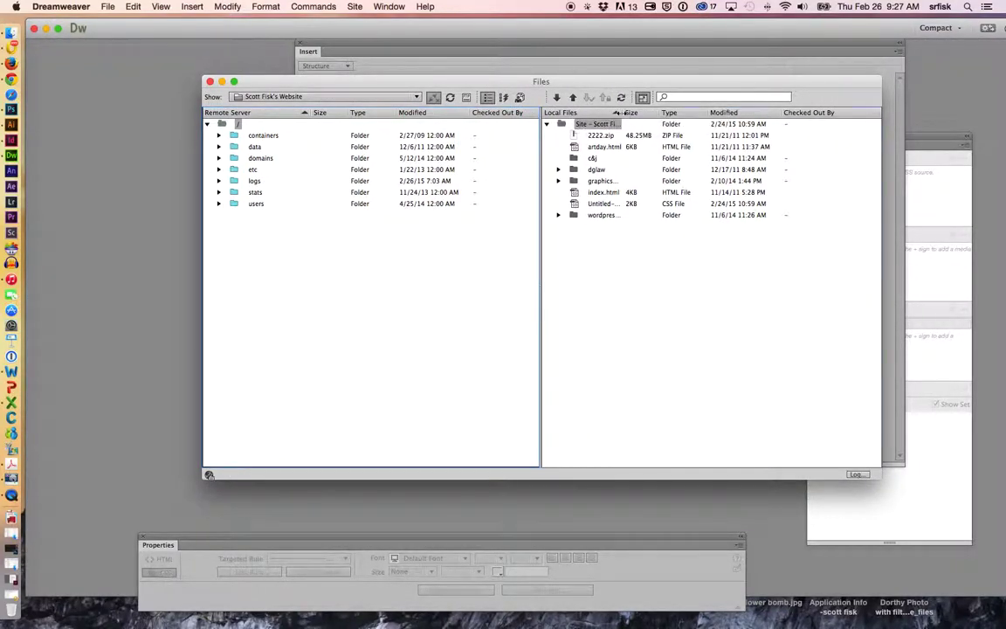
left_click_drag(618, 113, 747, 112)
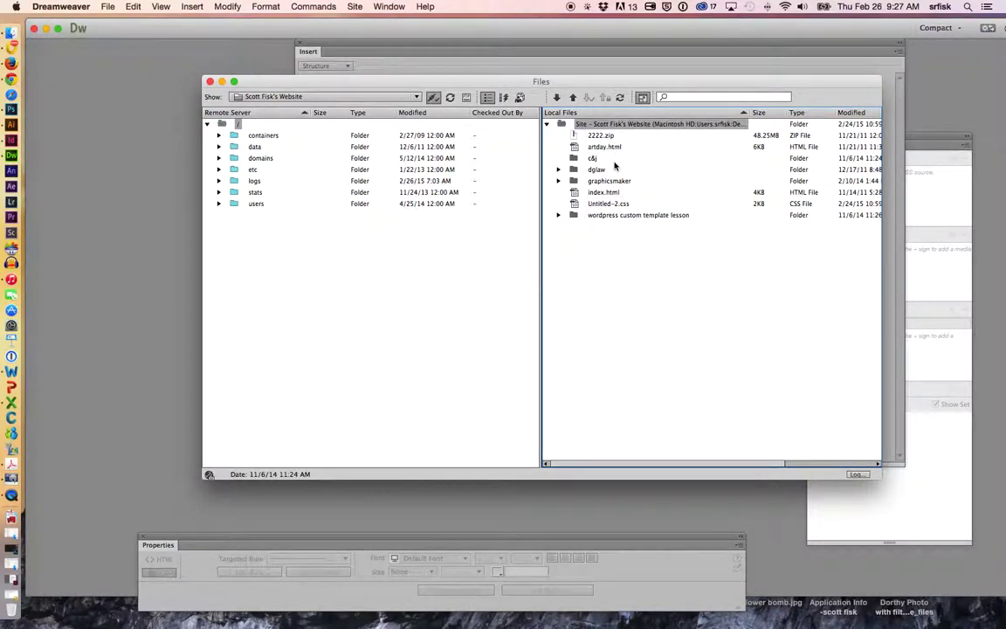
left_click_drag(301, 84, 287, 79)
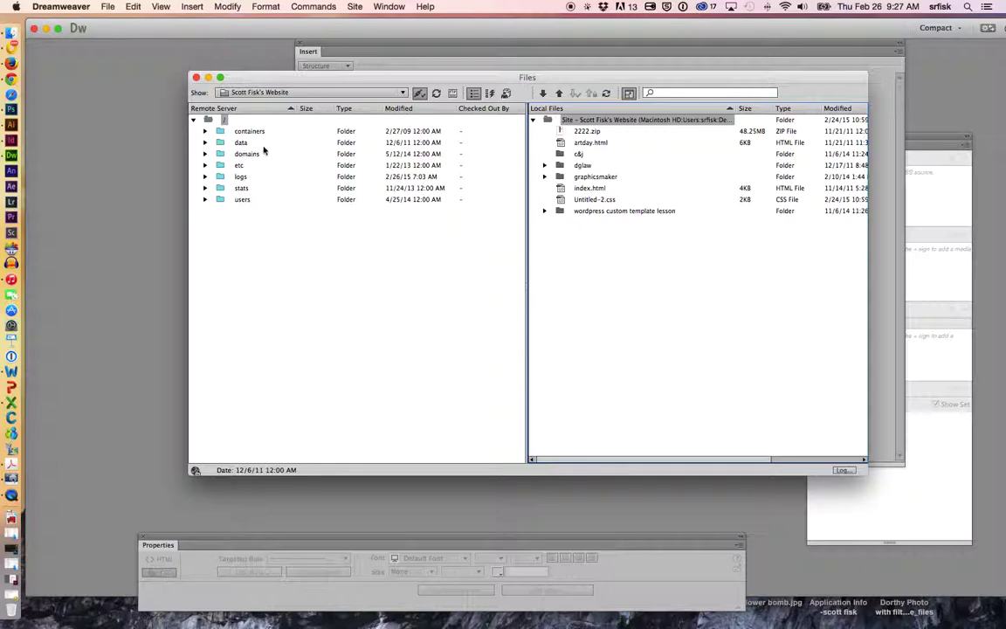
- On the remote server, expand domains, then the site's domain folder and its html folder
left_click(205, 155)
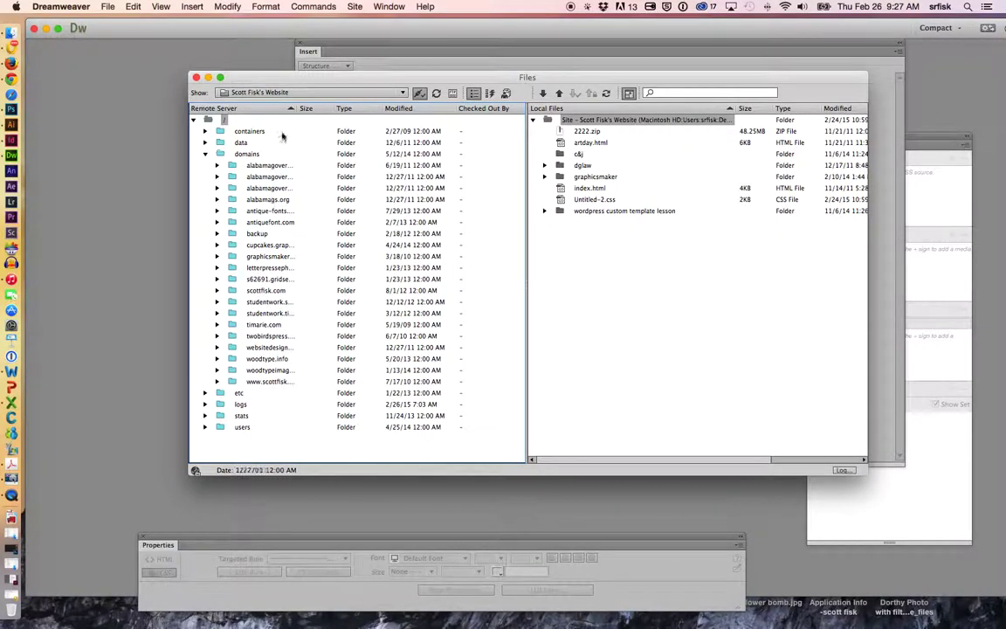
left_click_drag(294, 108, 364, 108)
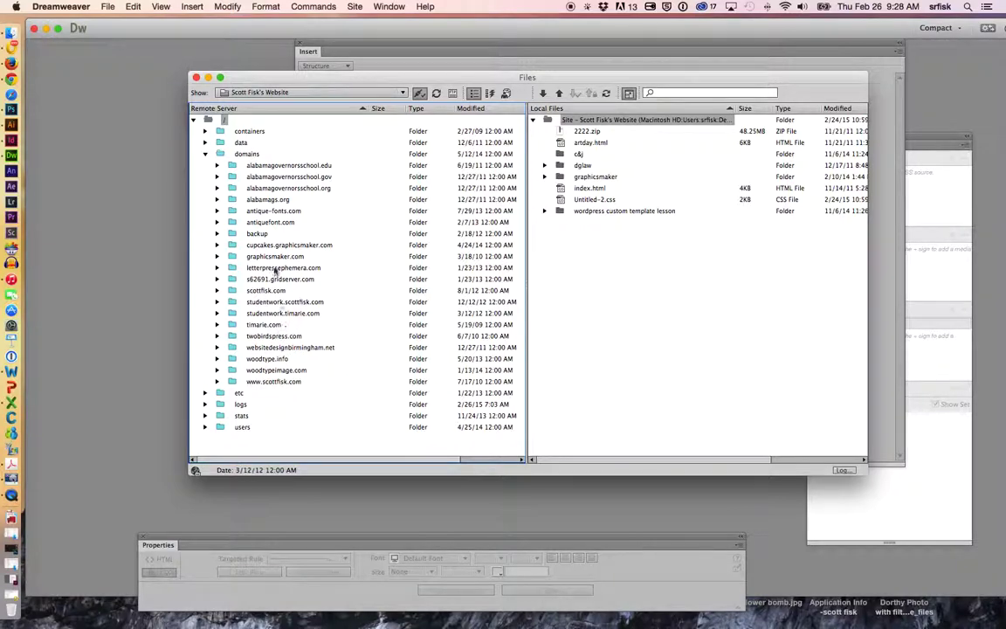
left_click(281, 166)
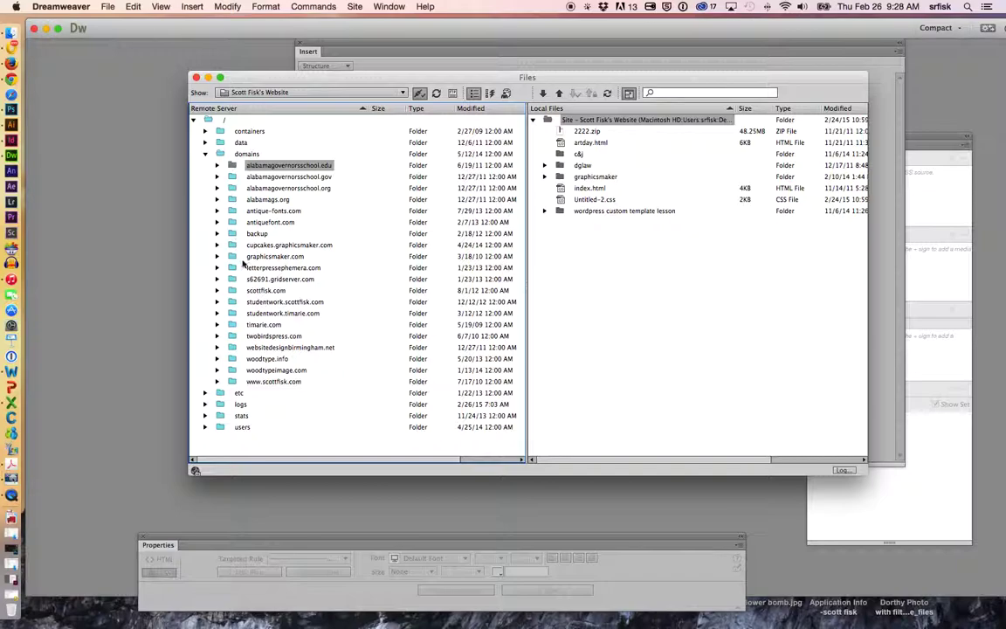
left_click(252, 292)
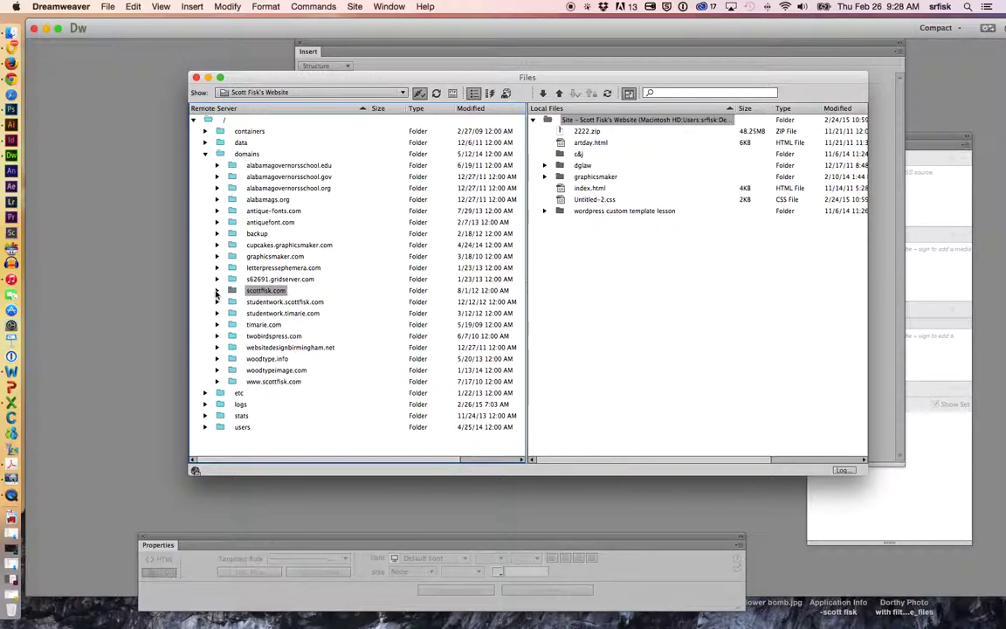
left_click(217, 291)
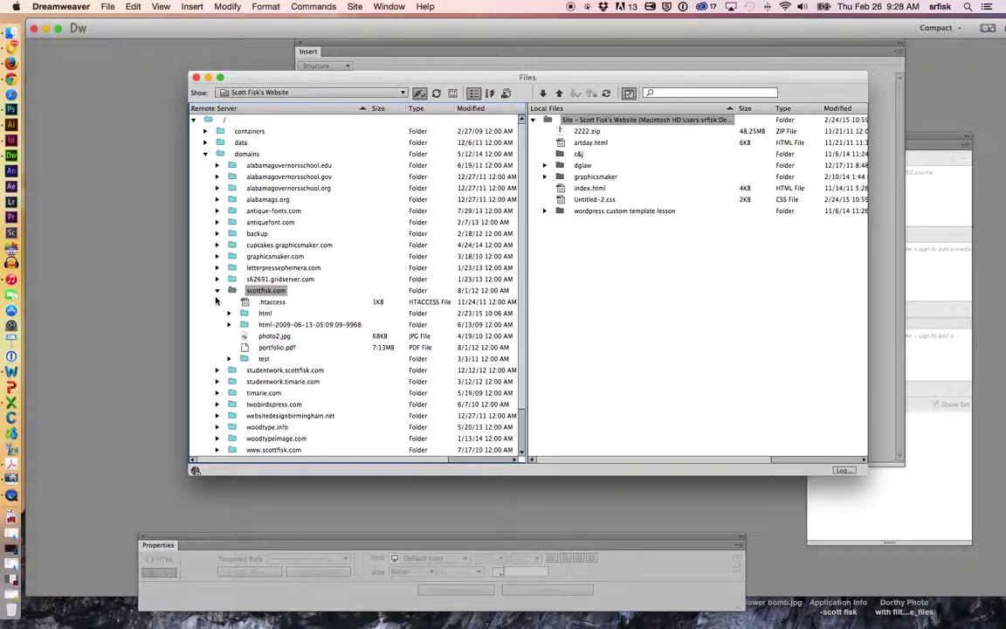
left_click(265, 313)
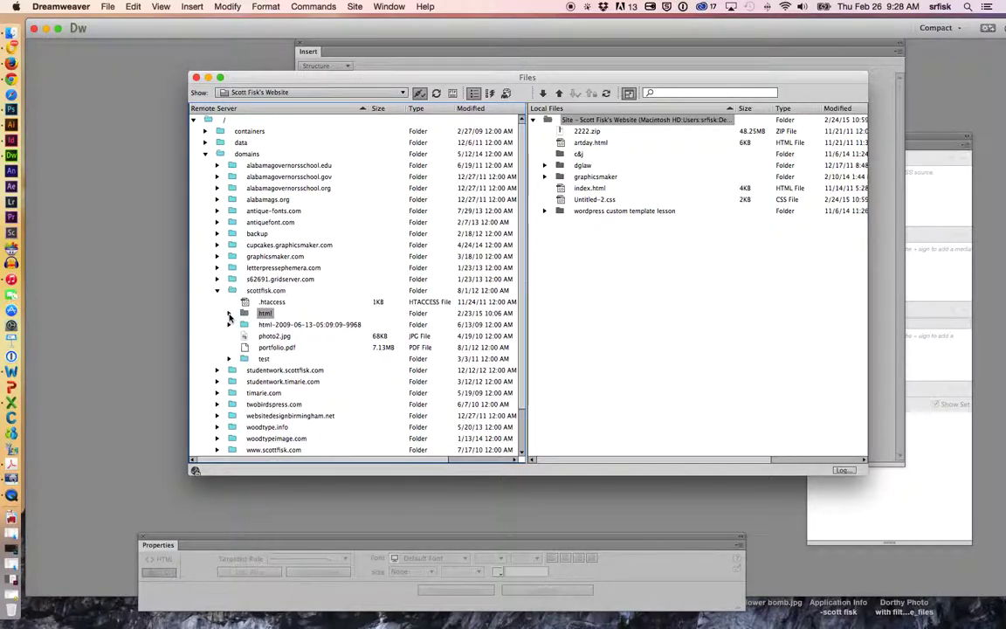
left_click(228, 318)
scroll(231, 316, "down", 4)
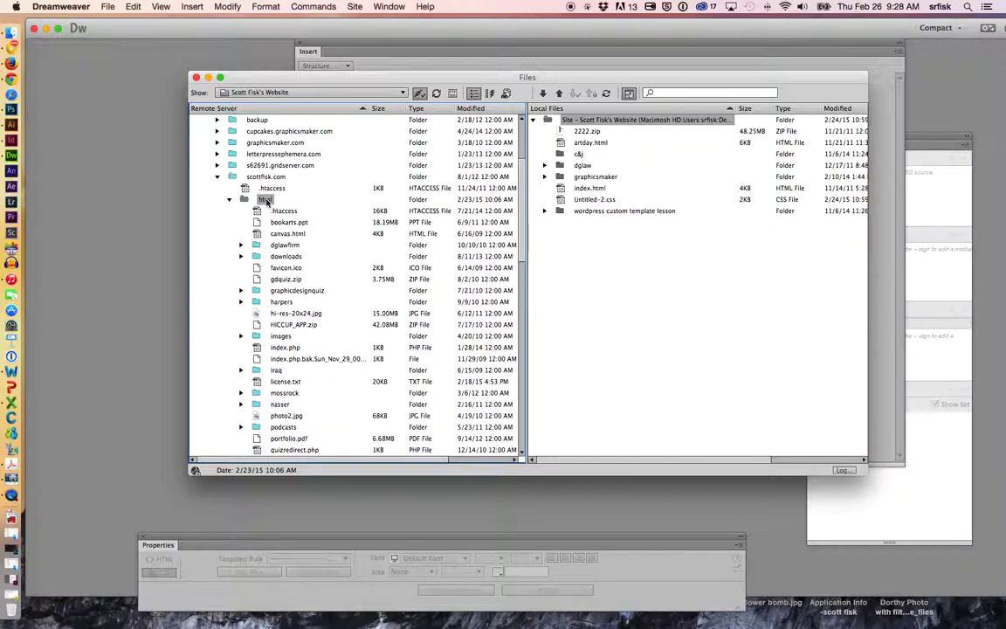
- Add a new folder named 'websiteone' inside the remote html folder on the FTP server
left_click(266, 200)
right_click(252, 200)
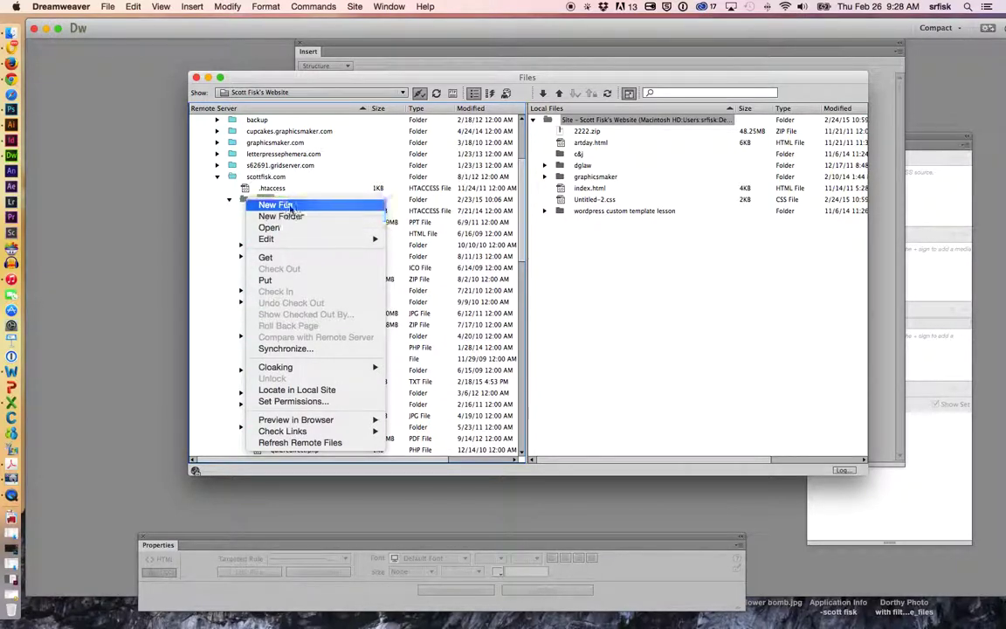
left_click(292, 216)
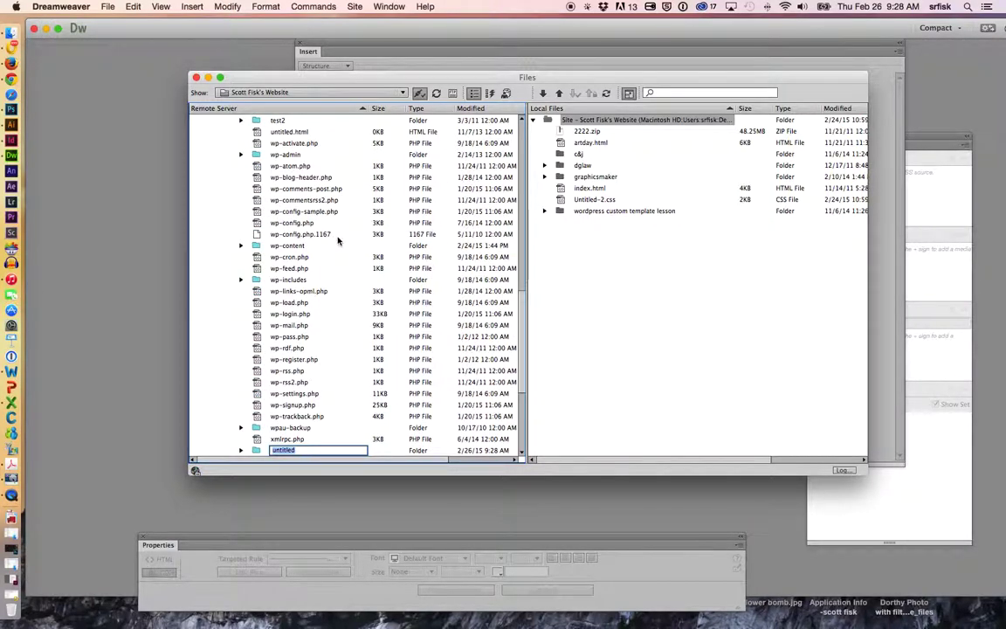
type("websiteonebl")
key("Return")
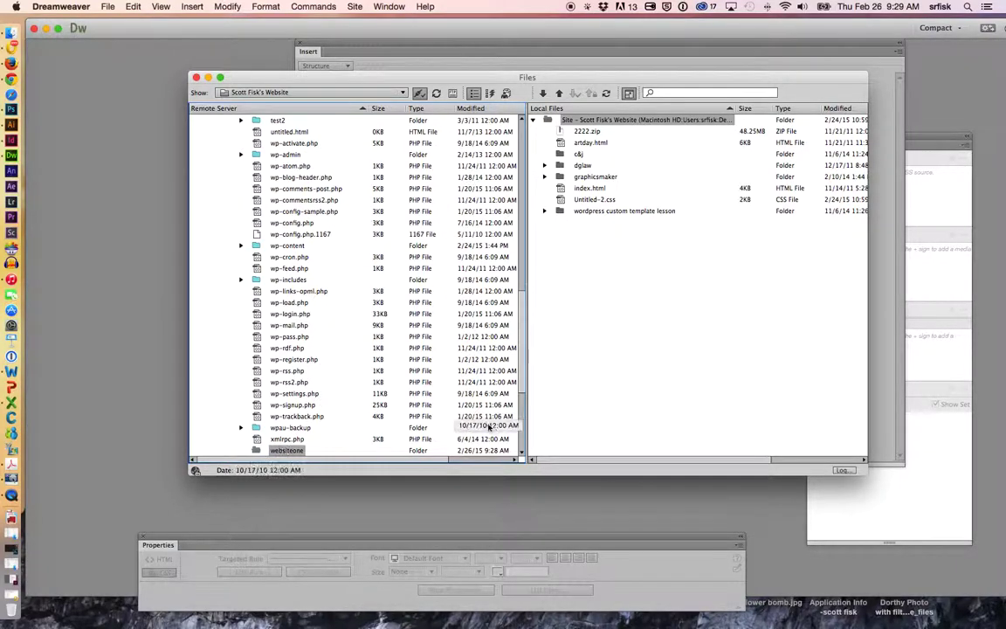
scroll(436, 376, "down", 5)
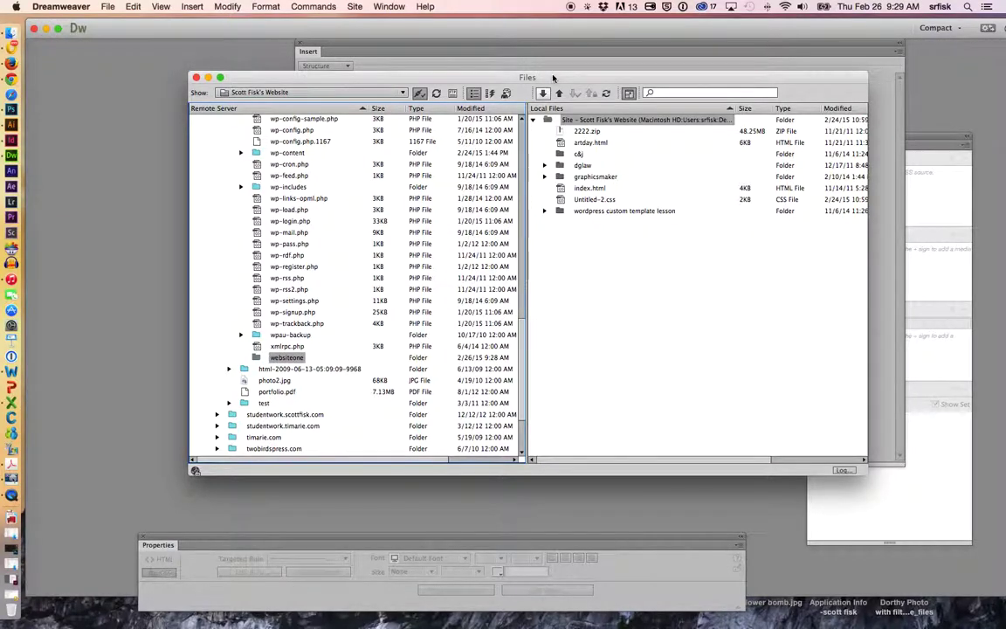
- Upload index.html with its dependent files into the remote websiteone folder, then bring Chrome forward
left_click_drag(554, 77, 538, 73)
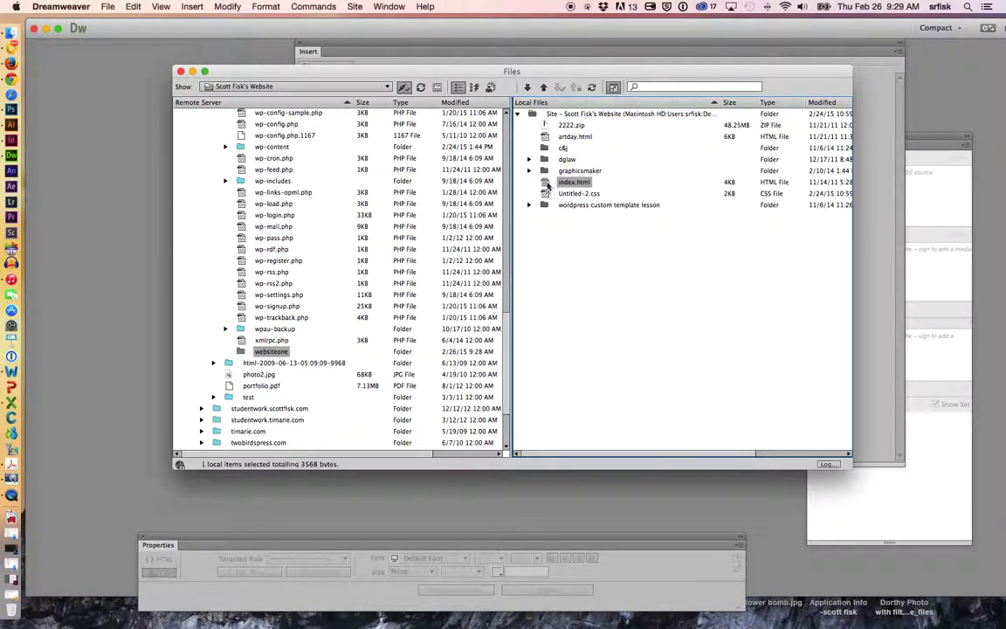
left_click_drag(545, 182, 278, 354)
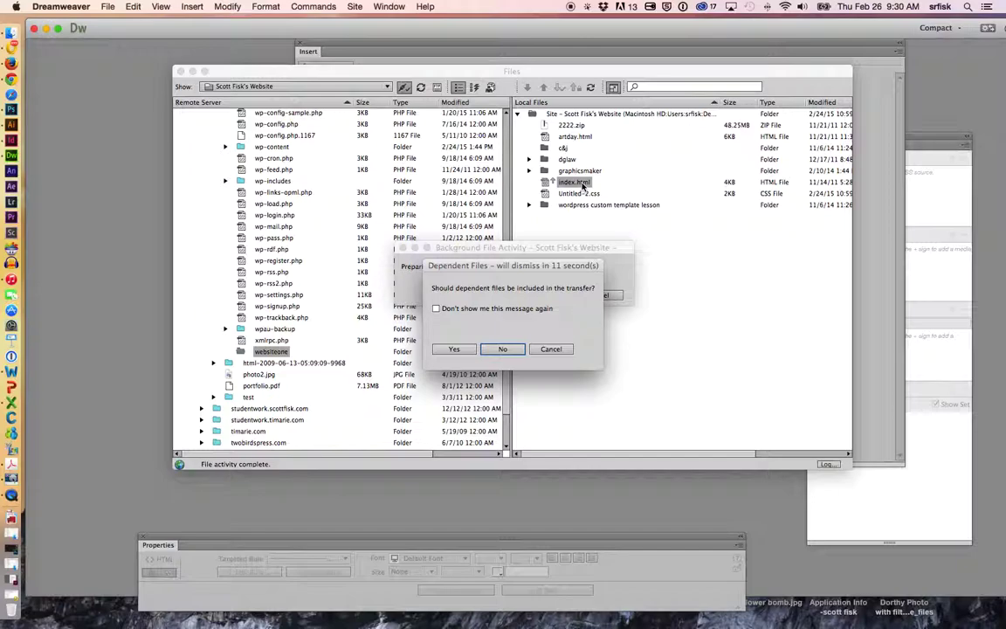
left_click(453, 350)
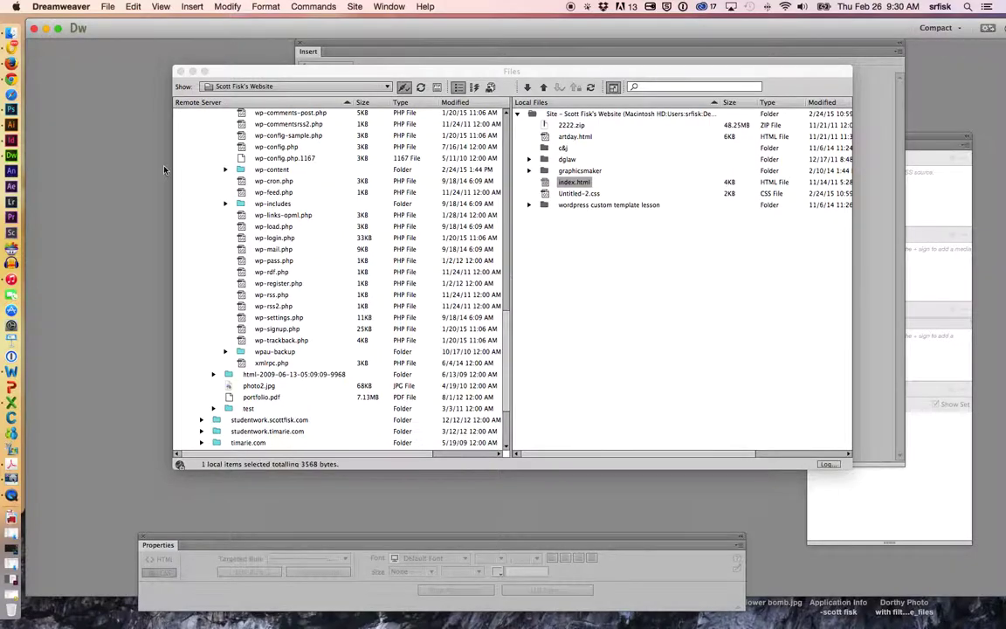
left_click(11, 79)
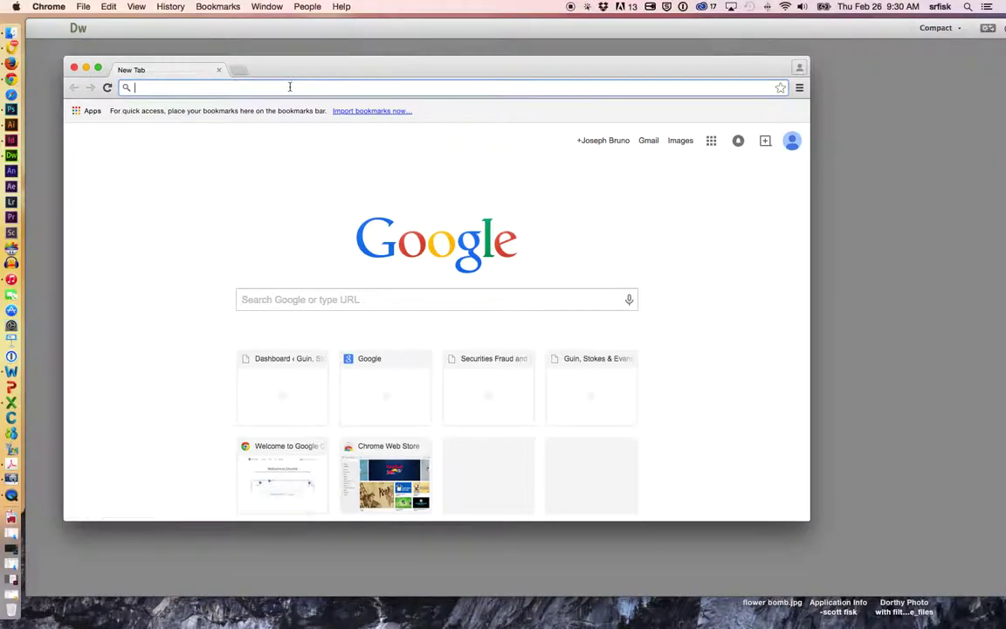
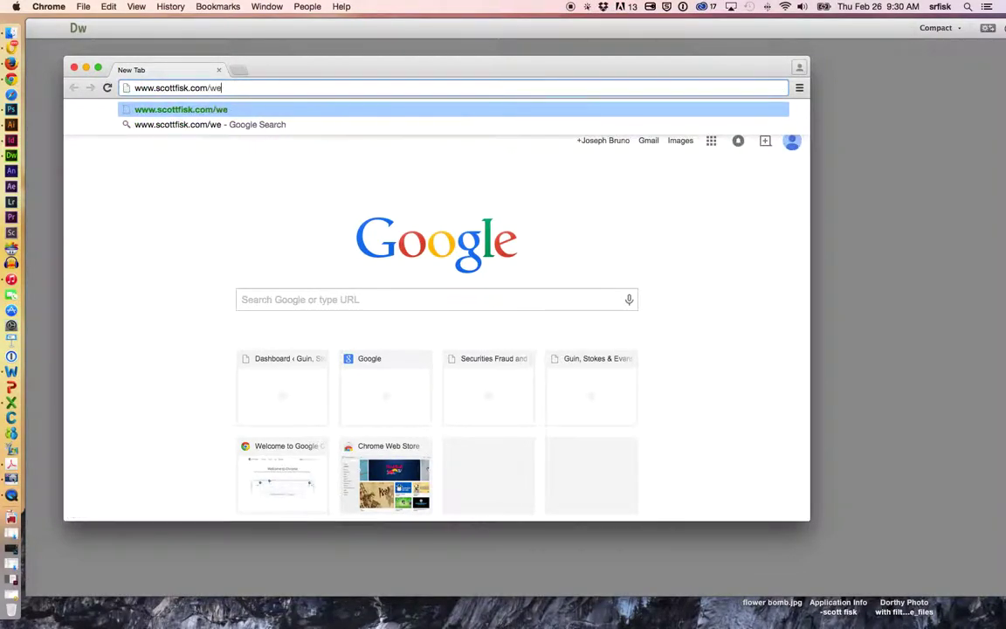
type("bsiteone/")
key("Return")
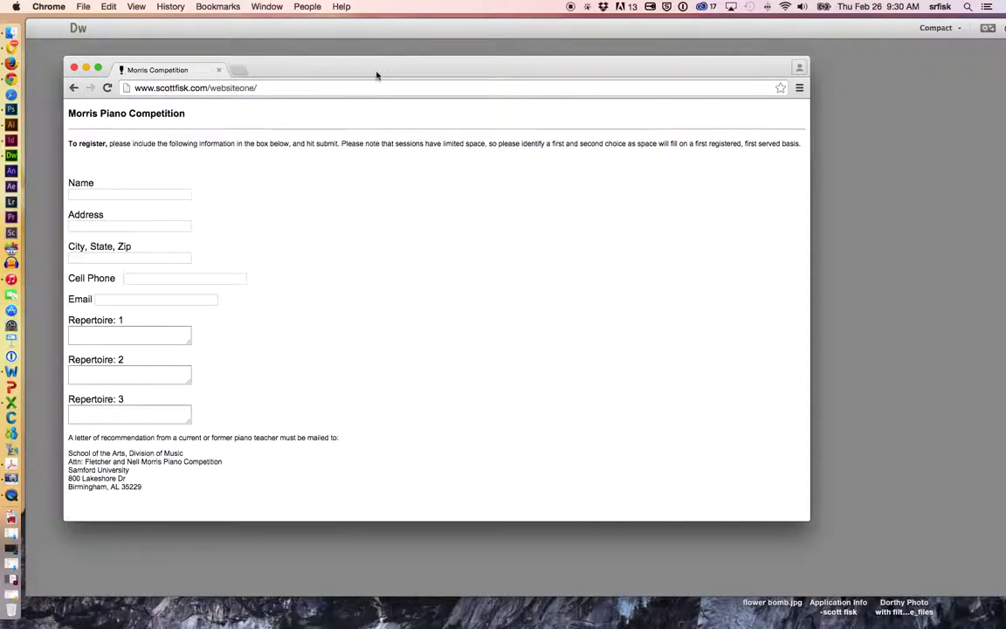
left_click_drag(379, 66, 442, 46)
scroll(440, 211, "down", 2)
scroll(441, 212, "up", 2)
scroll(441, 212, "down", 2)
scroll(441, 212, "up", 2)
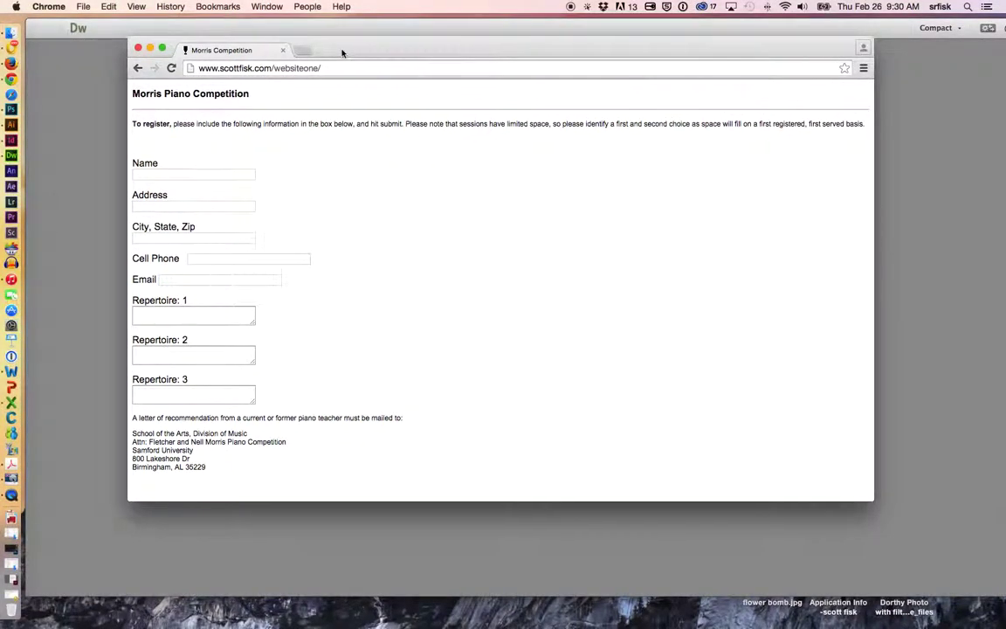
left_click(282, 49)
left_click(529, 54)
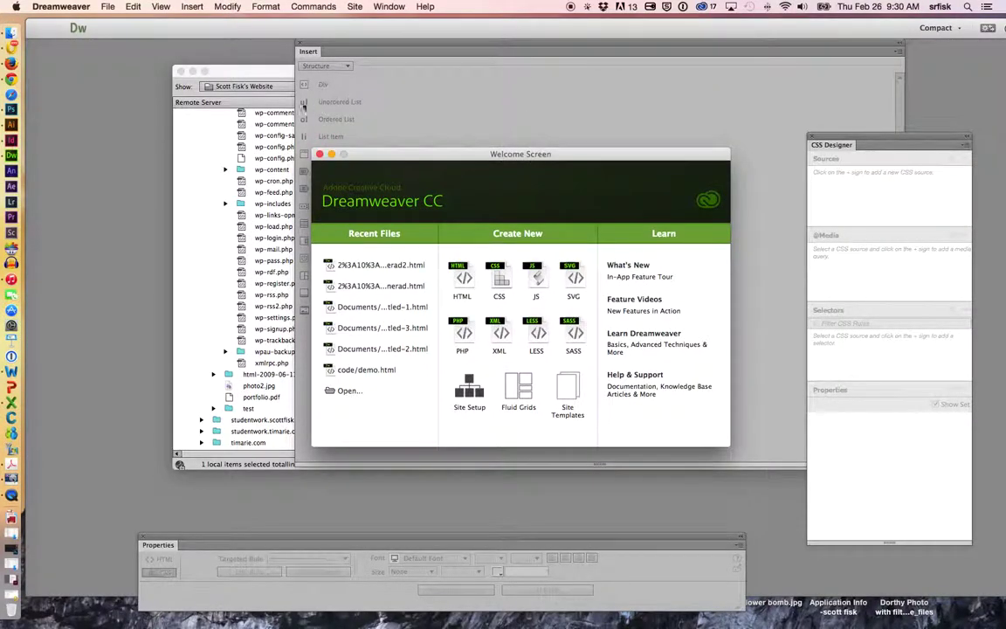
- Download test.html from the remote test folder, with its dependent files, into the local site
left_click(257, 74)
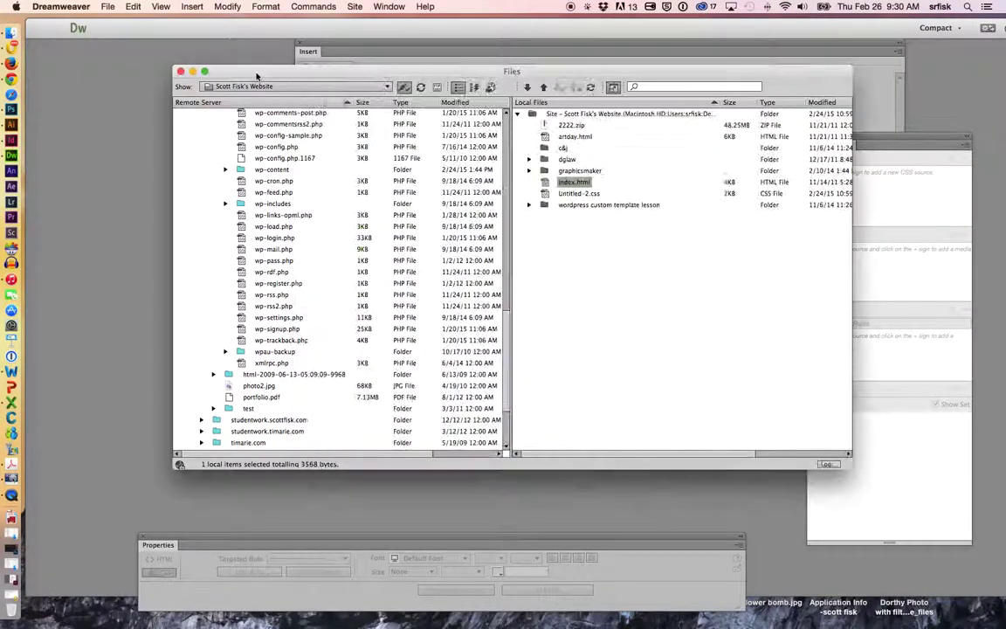
left_click(214, 408)
scroll(245, 404, "down", 1)
left_click(245, 400)
left_click_drag(245, 400, 625, 271)
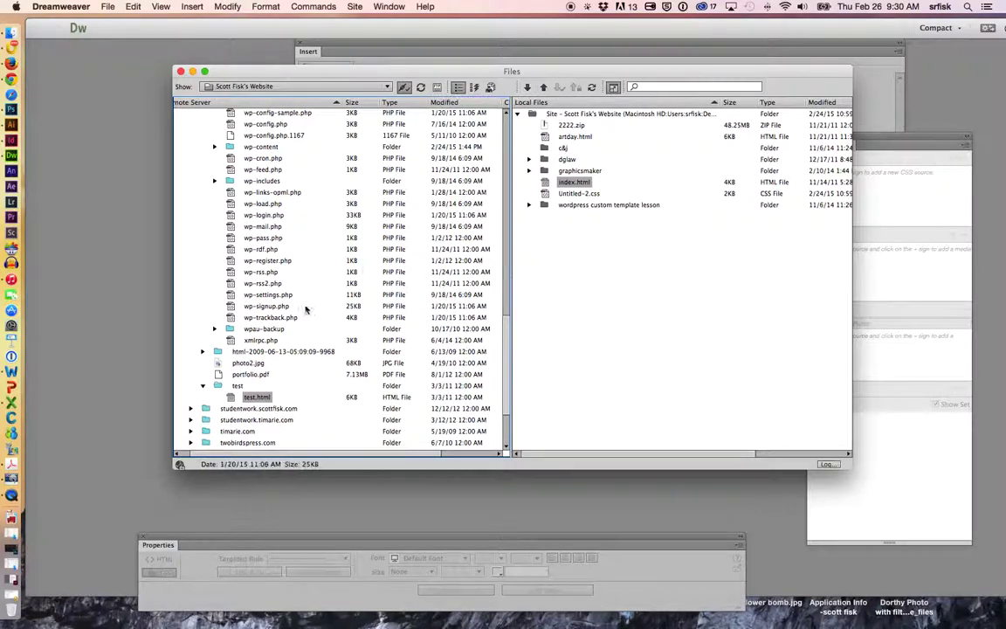
left_click_drag(253, 397, 568, 258)
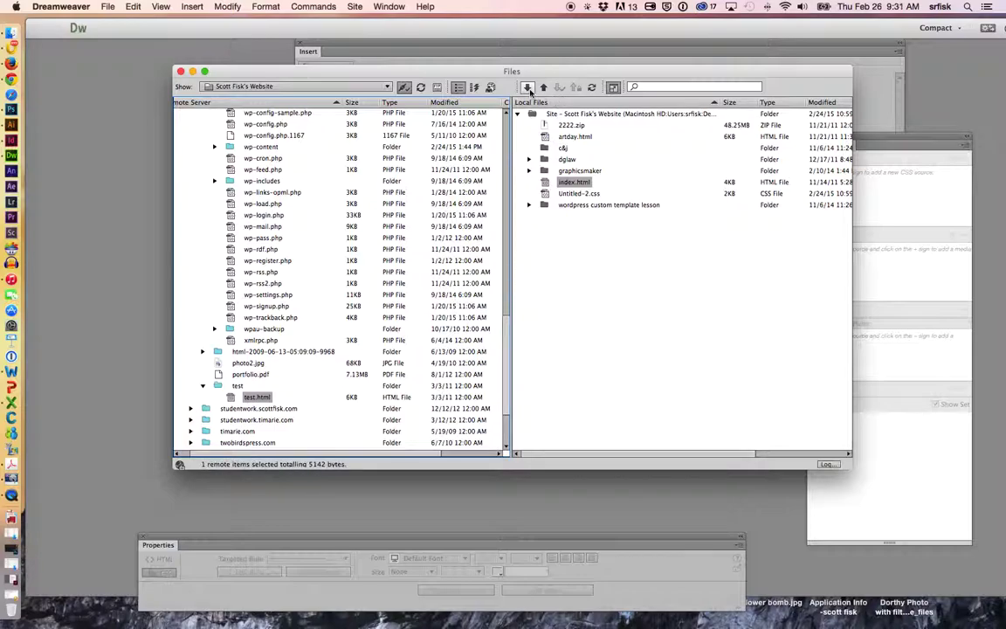
left_click(529, 89)
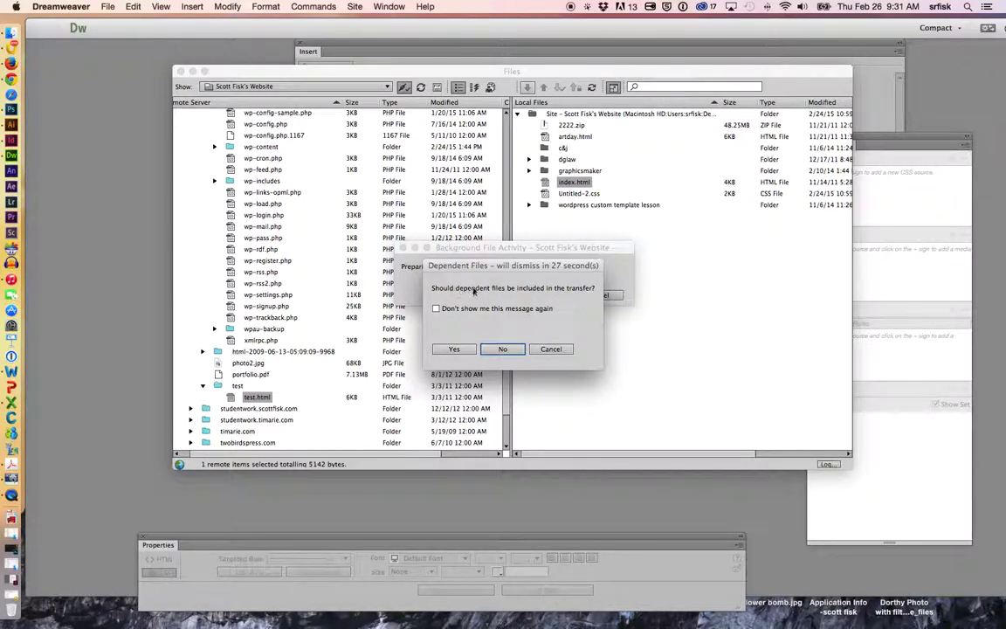
left_click(455, 349)
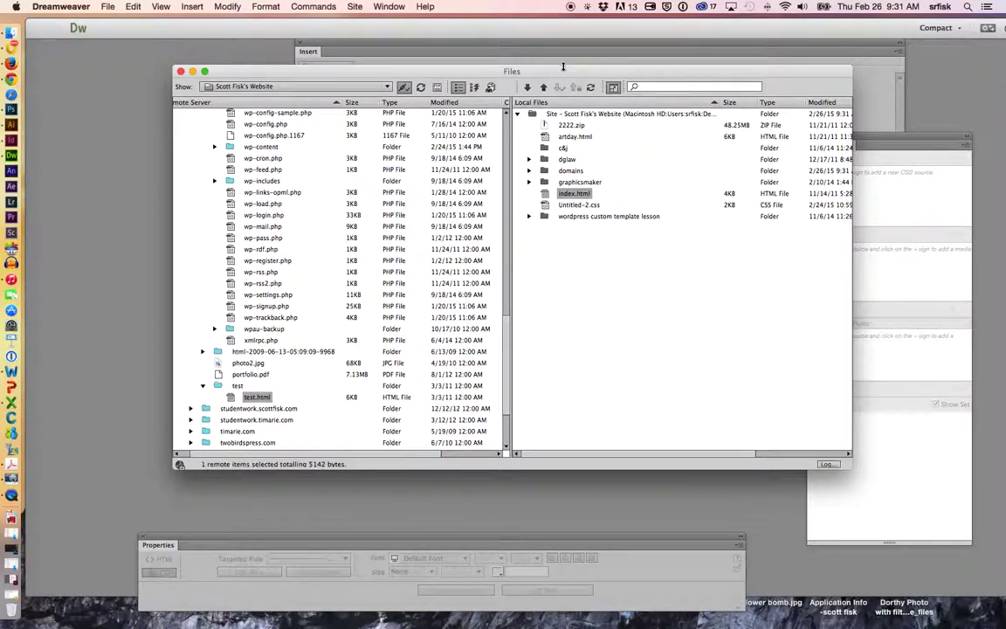
- Switch to QuickTime Player with Cmd+Tab and open its File menu
key("super+Tab")
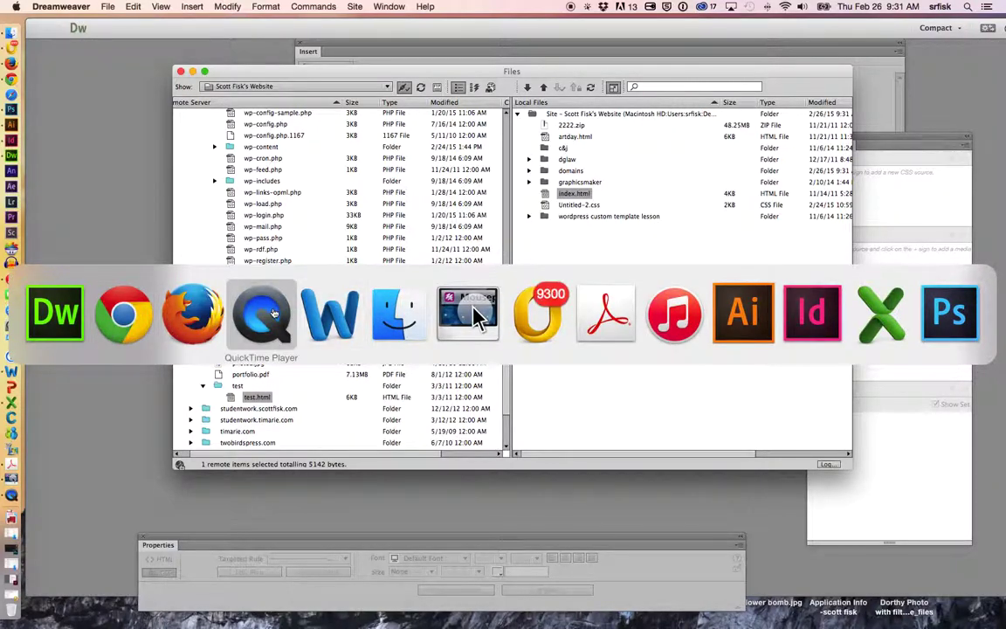
left_click(272, 312)
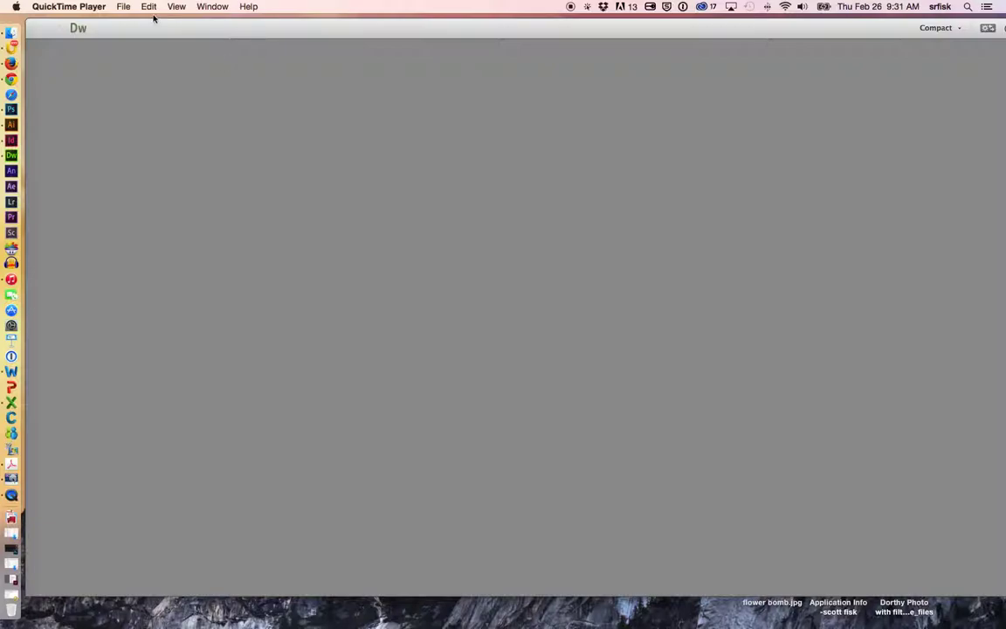
left_click(123, 7)
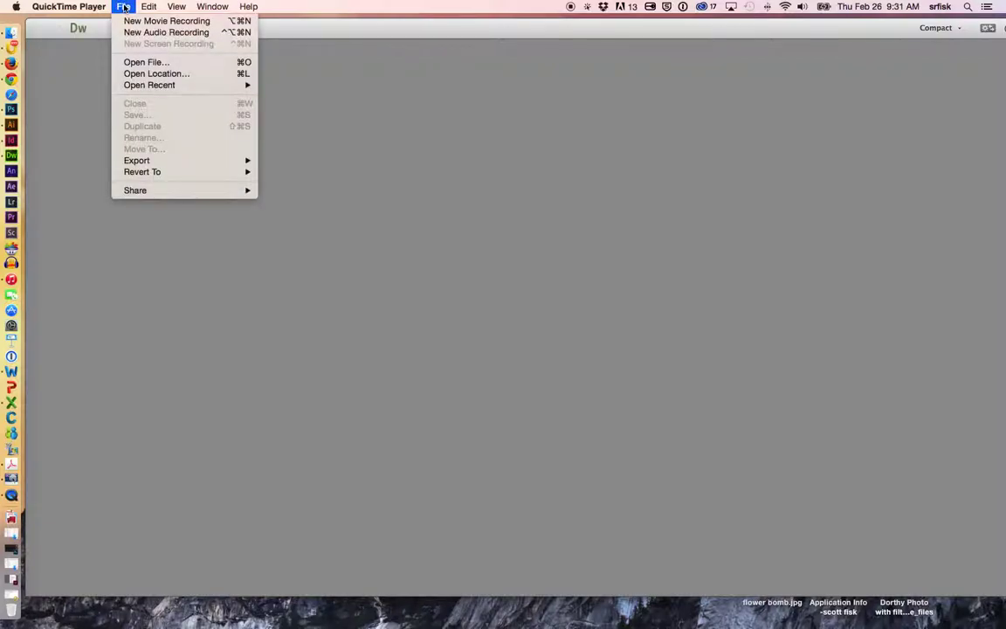